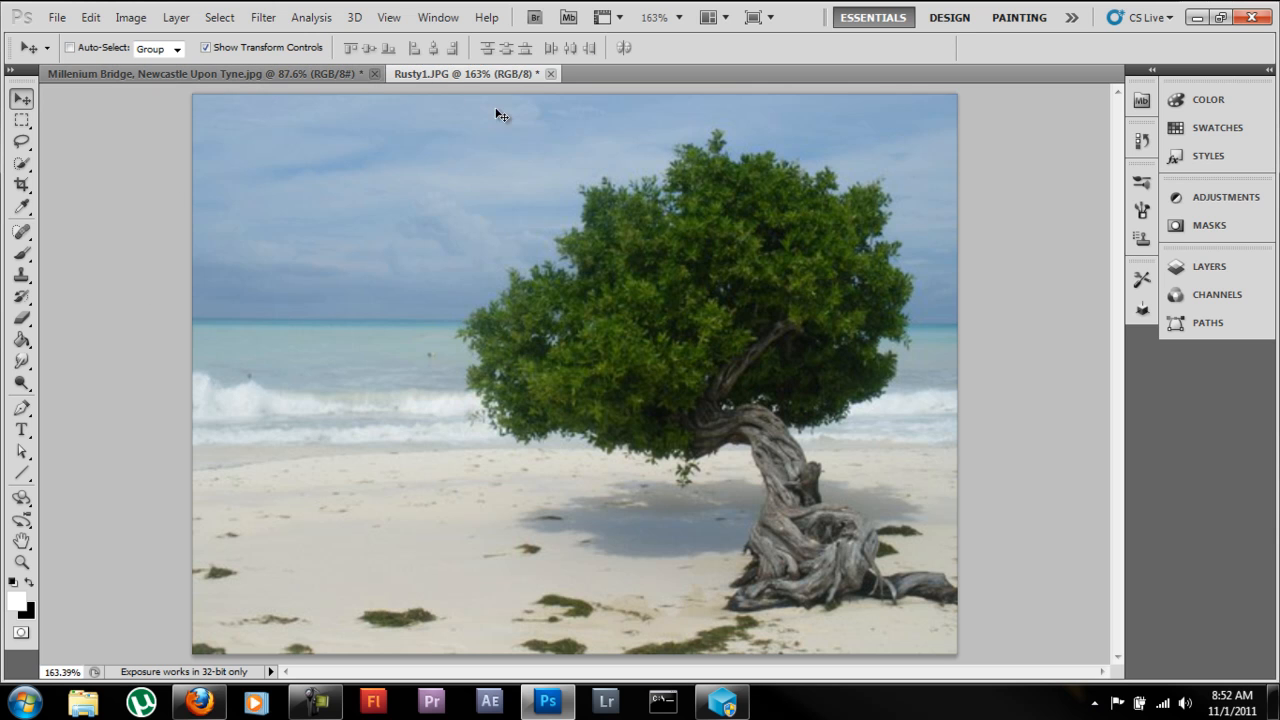
# Duplicate the Background layer of Rusty1.JPG
pyautogui.click(203, 77)
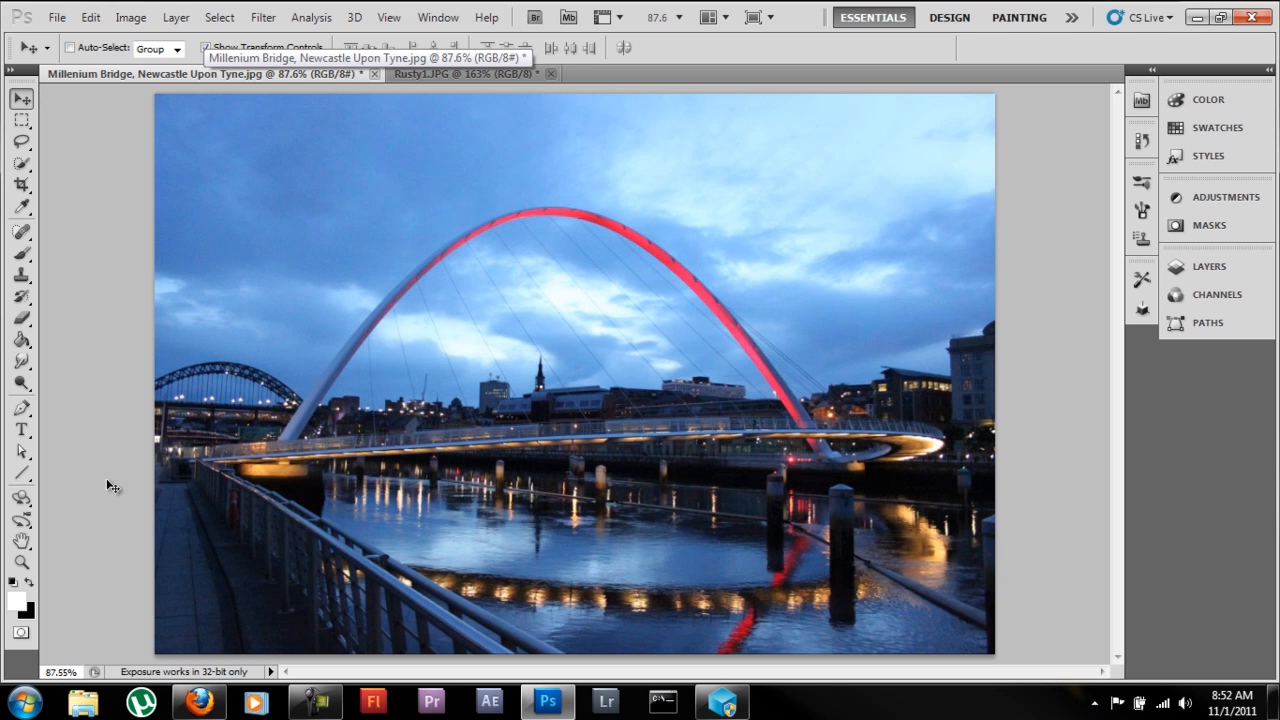
pyautogui.click(442, 74)
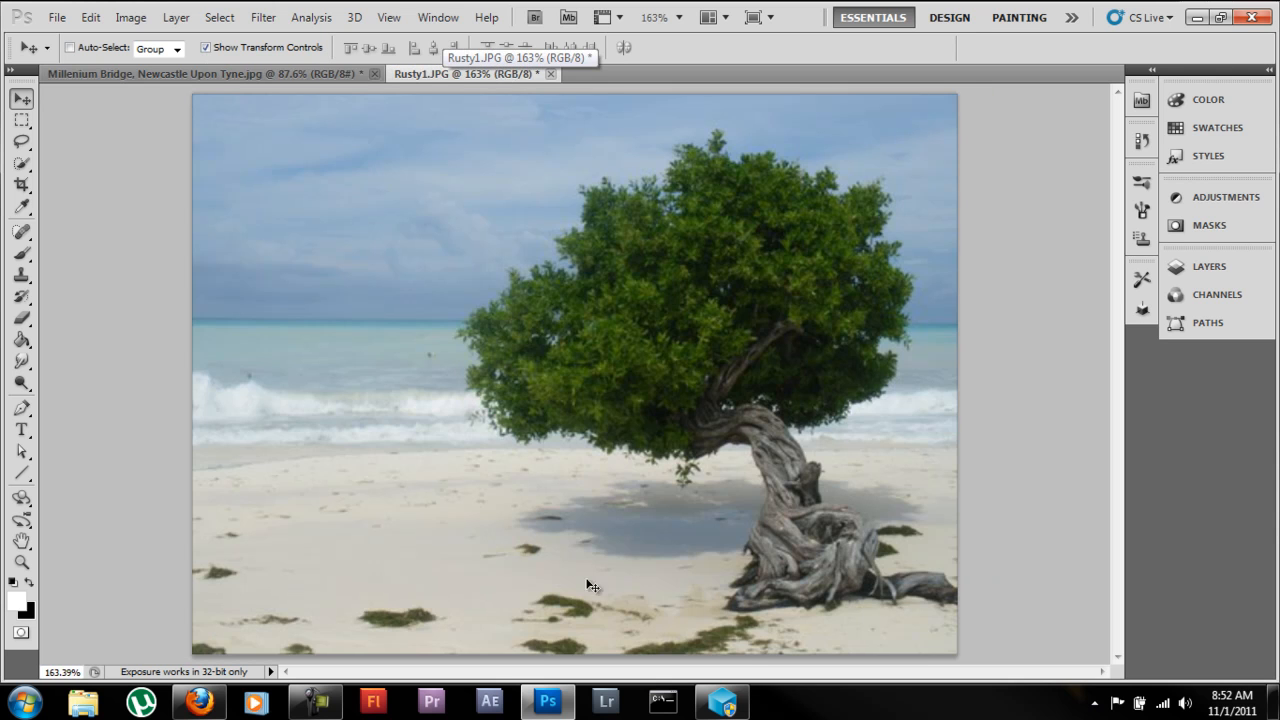
pyautogui.click(1187, 276)
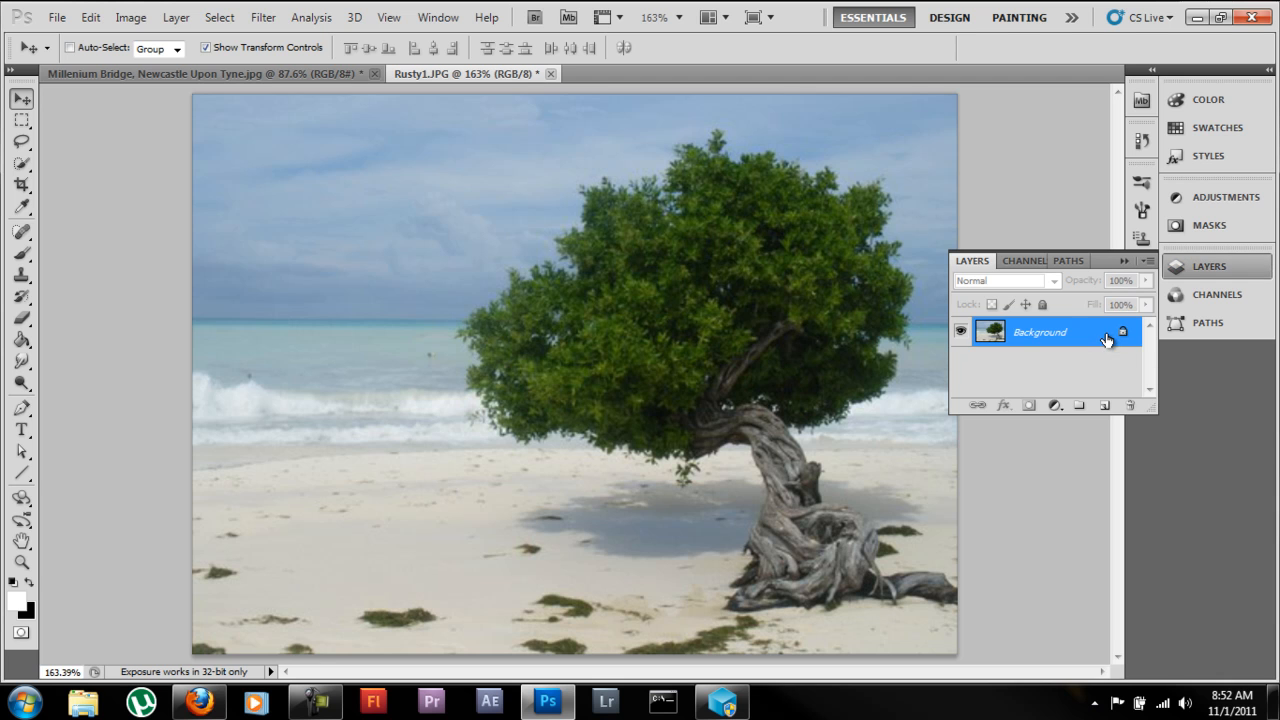
pyautogui.moveTo(1105, 340); pyautogui.dragTo(1105, 405)
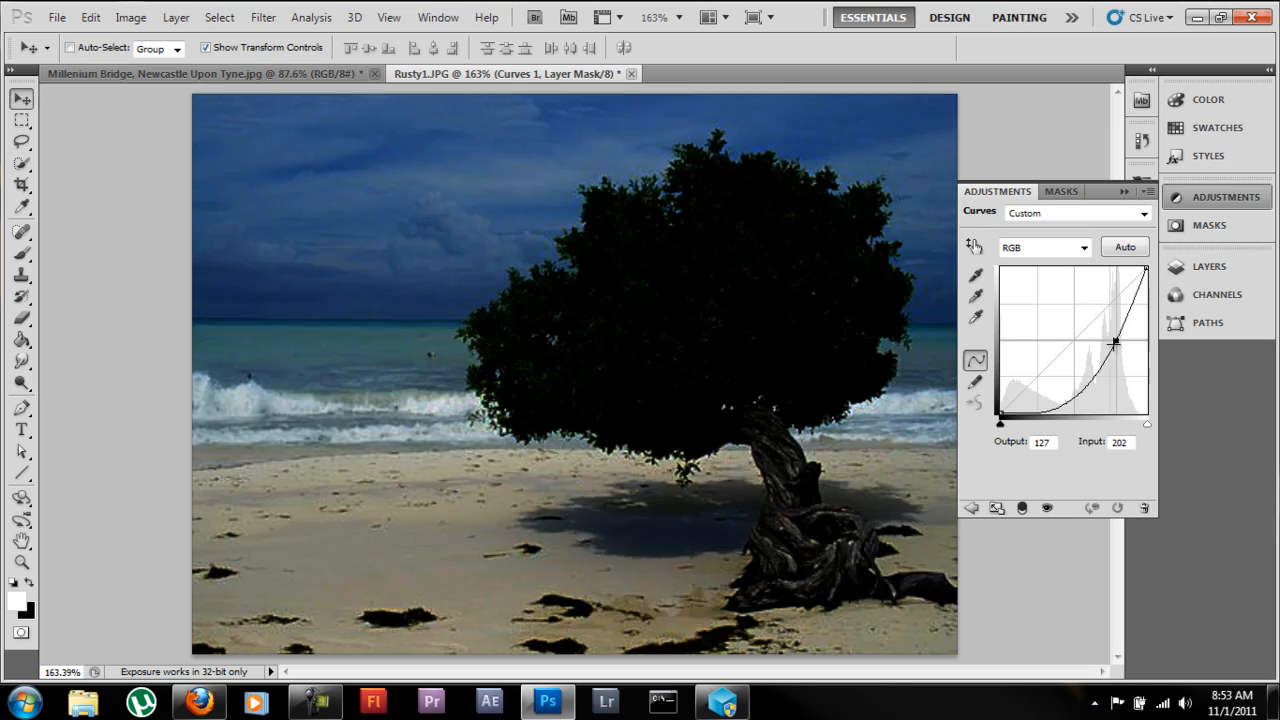
# In the Curves adjustment, set the RGB point to input 209, output 218, and the Red point to input 156, output 136
pyautogui.moveTo(1103, 349); pyautogui.dragTo(1120, 288)
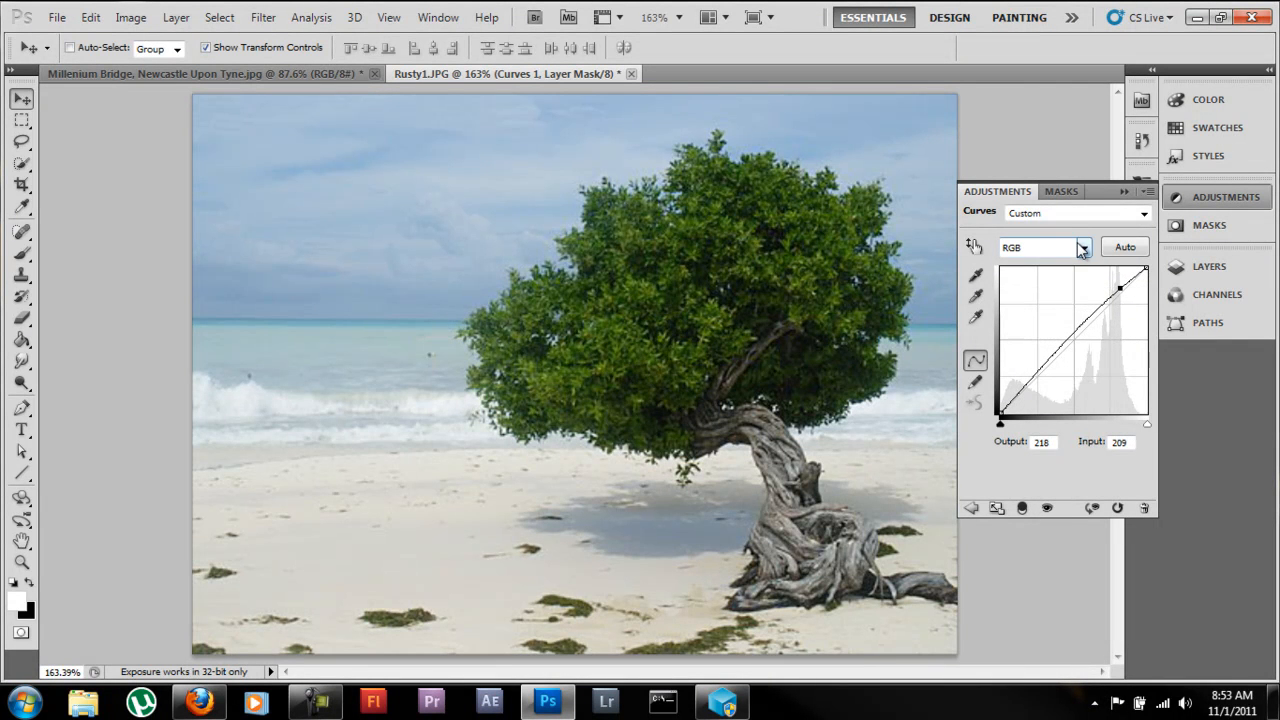
pyautogui.click(1082, 249)
pyautogui.click(1064, 281)
pyautogui.moveTo(1118, 304); pyautogui.dragTo(1089, 336)
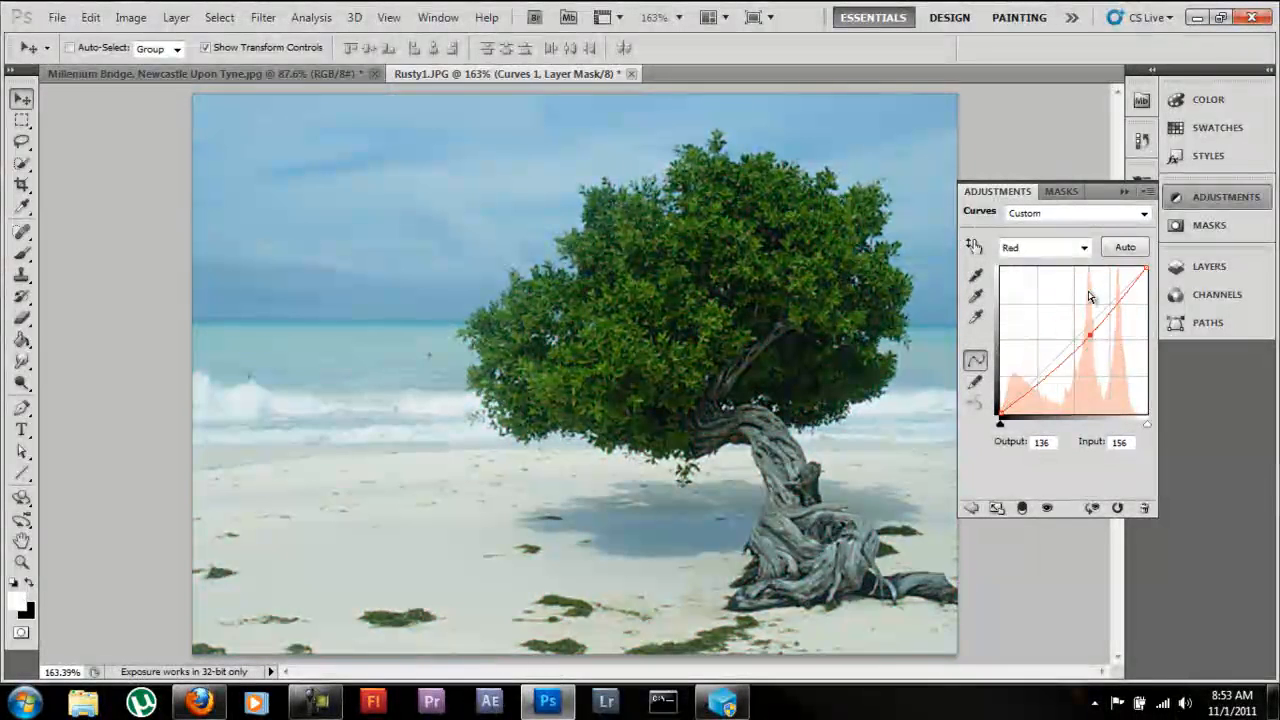
# Raise the Green curve with a point at input 169, output 205
pyautogui.click(1083, 247)
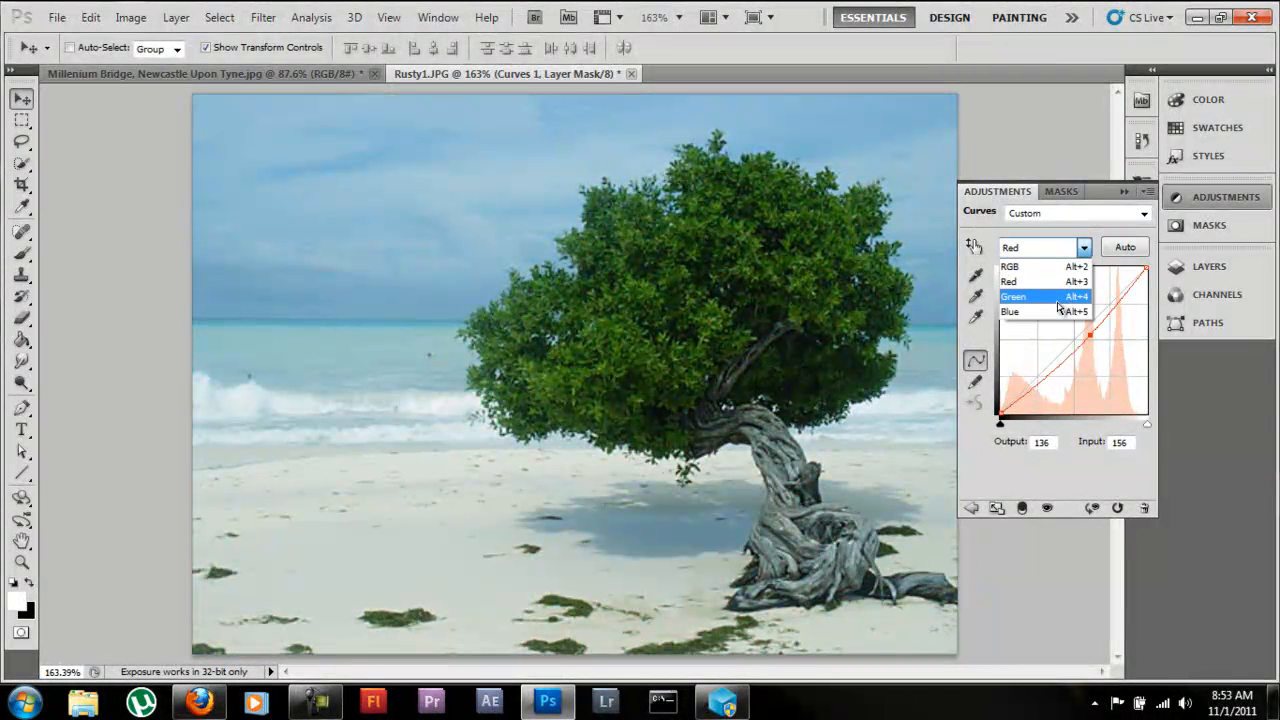
pyautogui.click(1057, 300)
pyautogui.moveTo(1086, 329); pyautogui.dragTo(1097, 295)
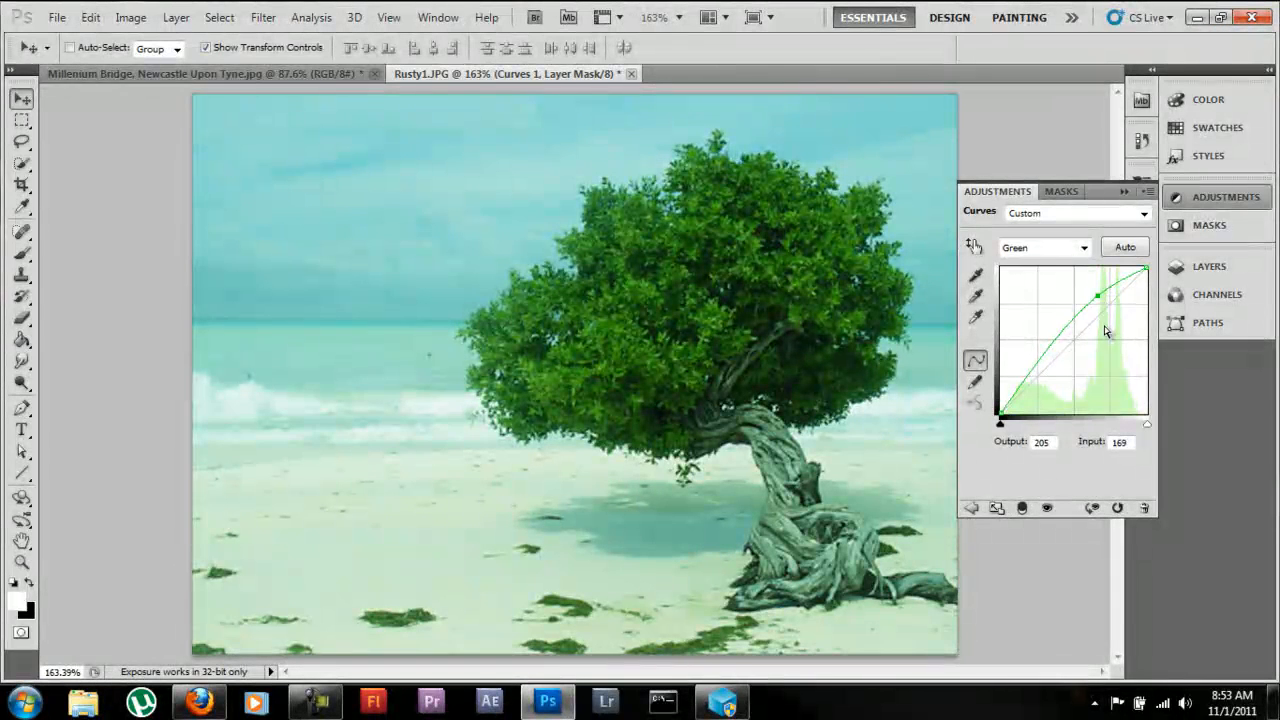
# Apply the Medium Contrast (RGB) curves preset and move its points to input 63, output 54 and input 173, output 182
pyautogui.click(1117, 214)
pyautogui.click(1117, 214)
pyautogui.click(1082, 248)
pyautogui.click(1040, 266)
pyautogui.click(1110, 213)
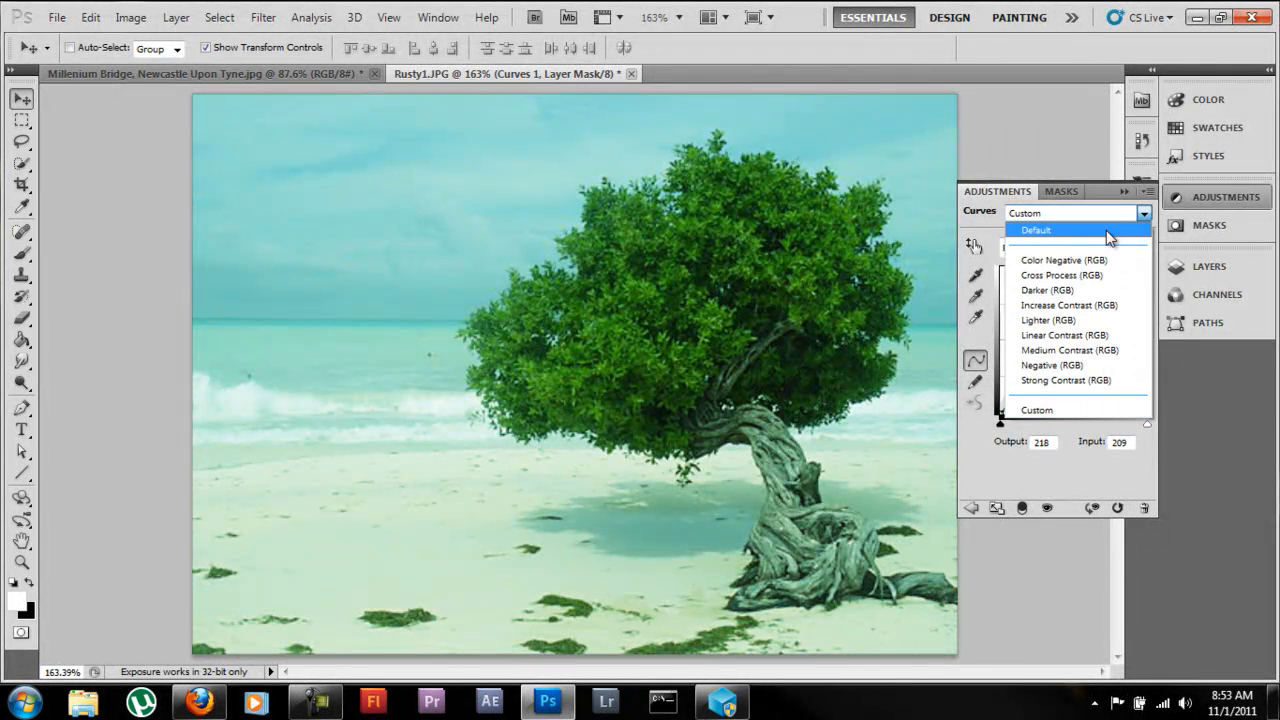
pyautogui.click(1097, 358)
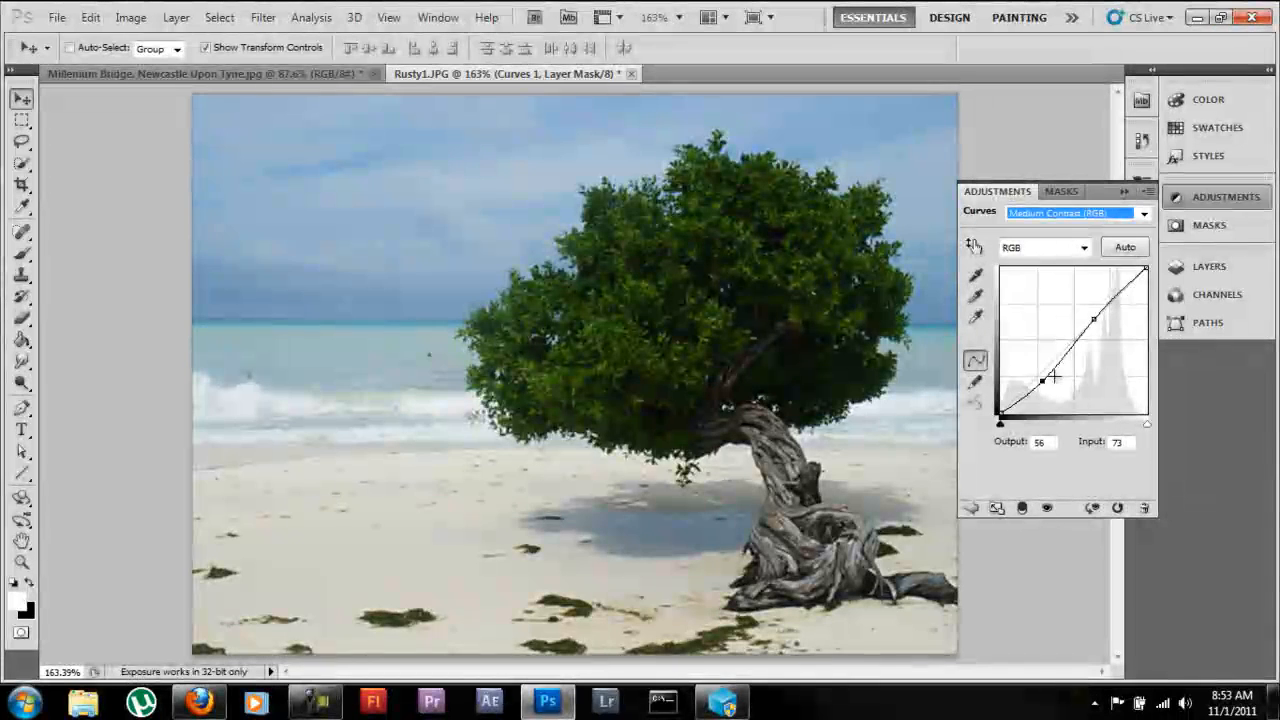
pyautogui.moveTo(1045, 380); pyautogui.dragTo(1039, 381)
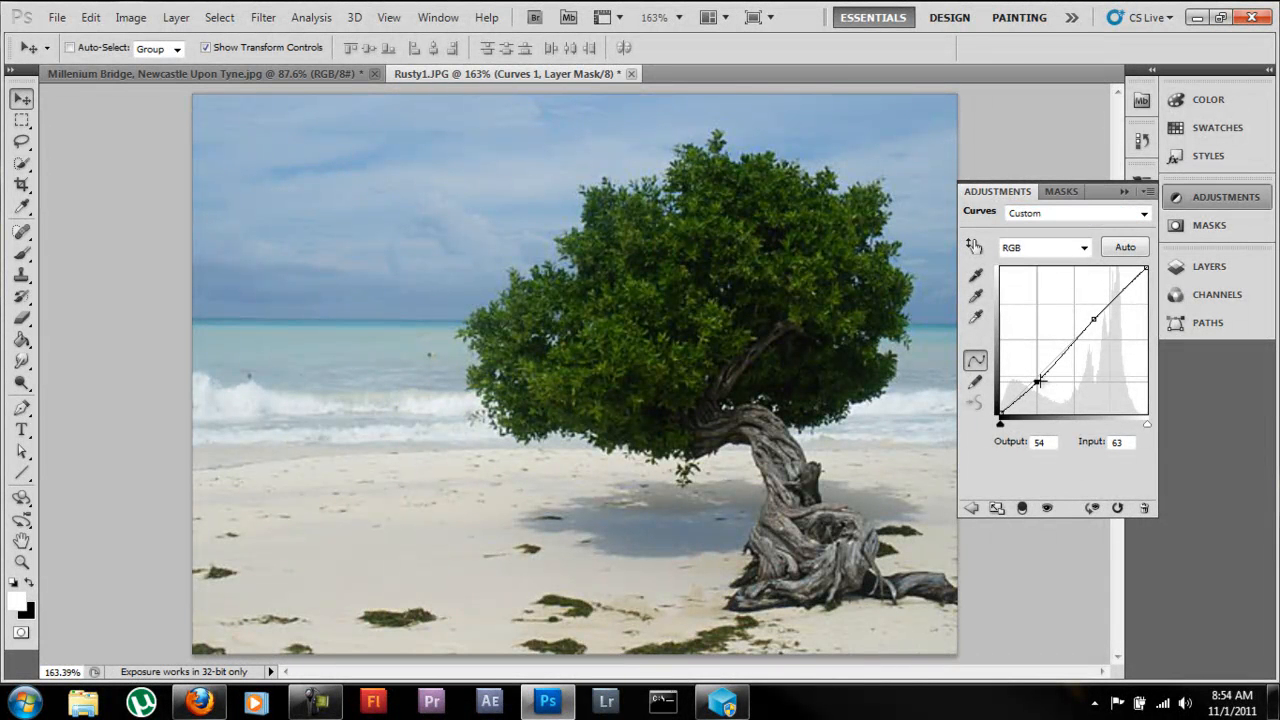
pyautogui.moveTo(1094, 318); pyautogui.dragTo(1100, 308)
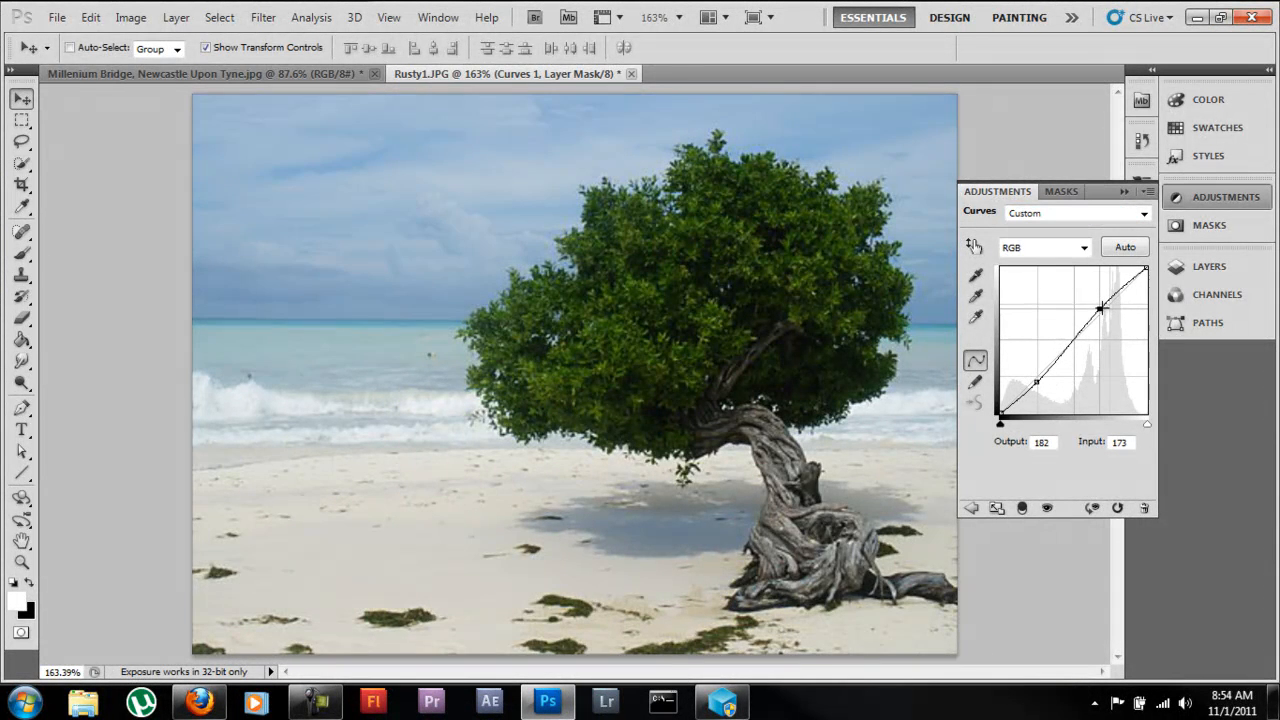
# Compare the photo with and without the Curves adjustment layer, and delete that layer
pyautogui.click(1124, 191)
pyautogui.click(1178, 264)
pyautogui.click(963, 337)
pyautogui.click(963, 337)
pyautogui.click(961, 342)
pyautogui.click(961, 340)
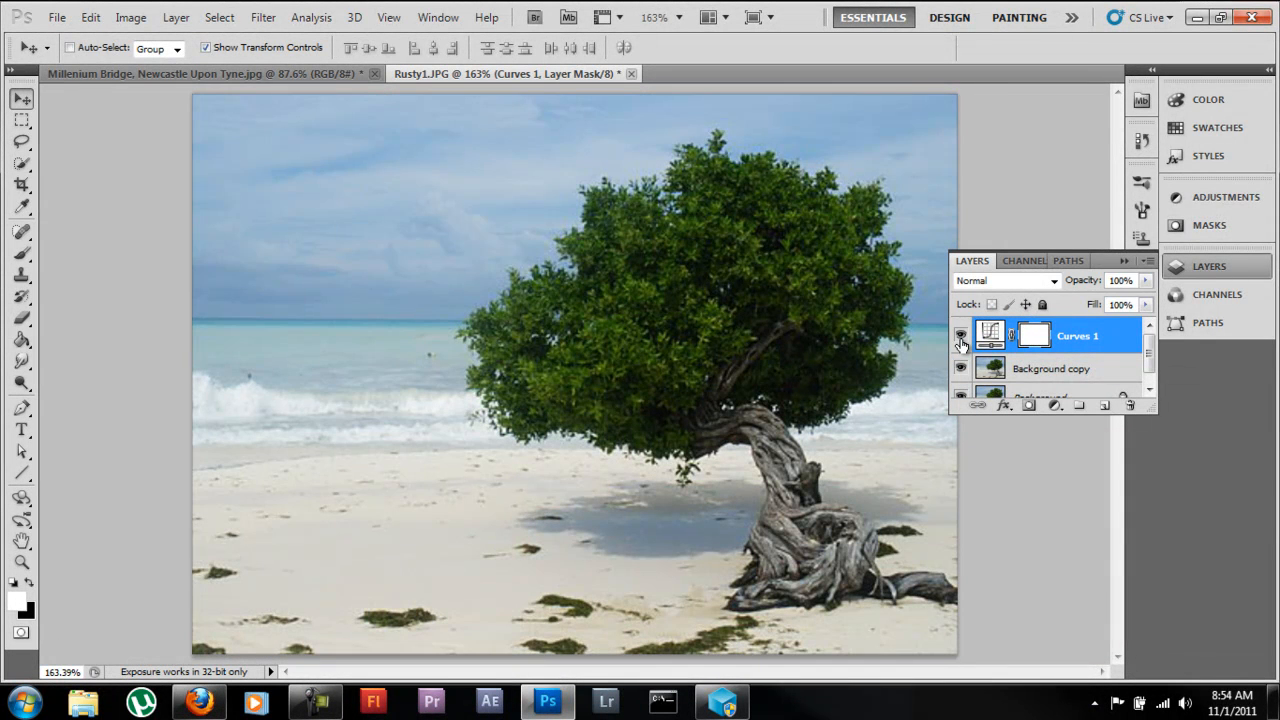
pyautogui.click(961, 340)
pyautogui.click(961, 340)
pyautogui.moveTo(1108, 344); pyautogui.dragTo(1128, 410)
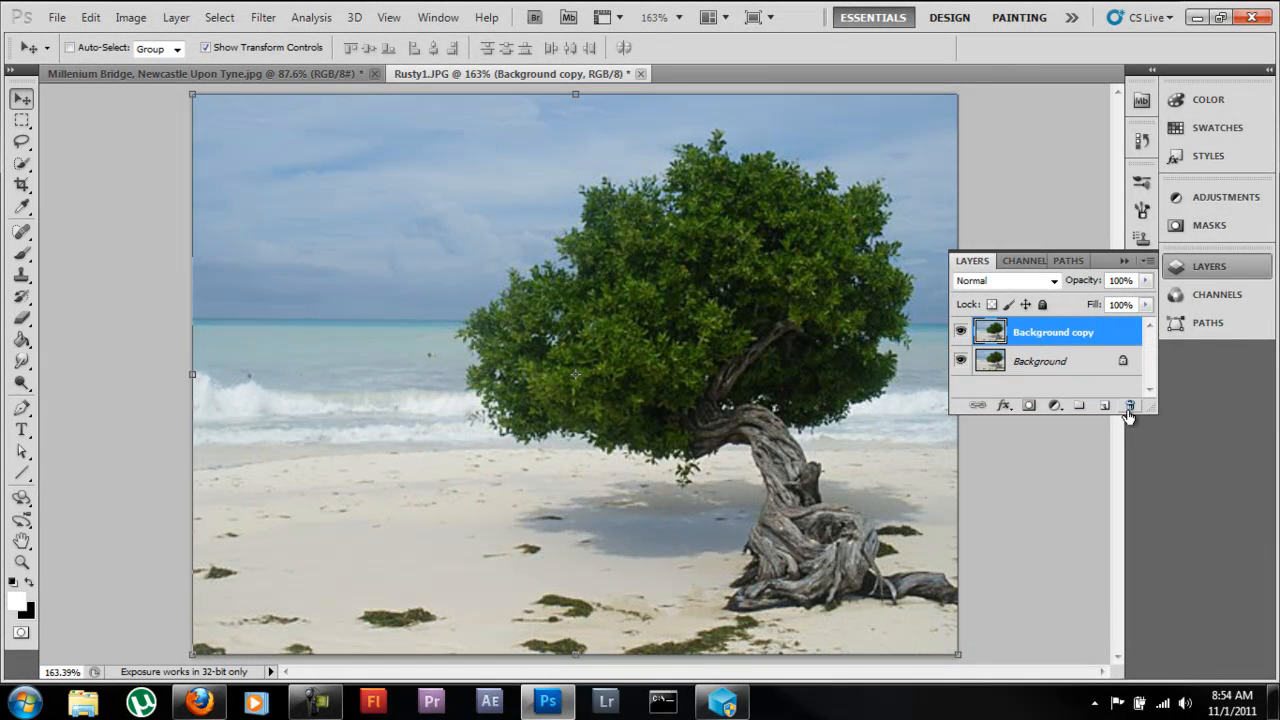
# Add an Exposure adjustment layer with exposure -0.17, offset -0.0079 and gamma correction 1.04 above the Background copy
pyautogui.click(1058, 406)
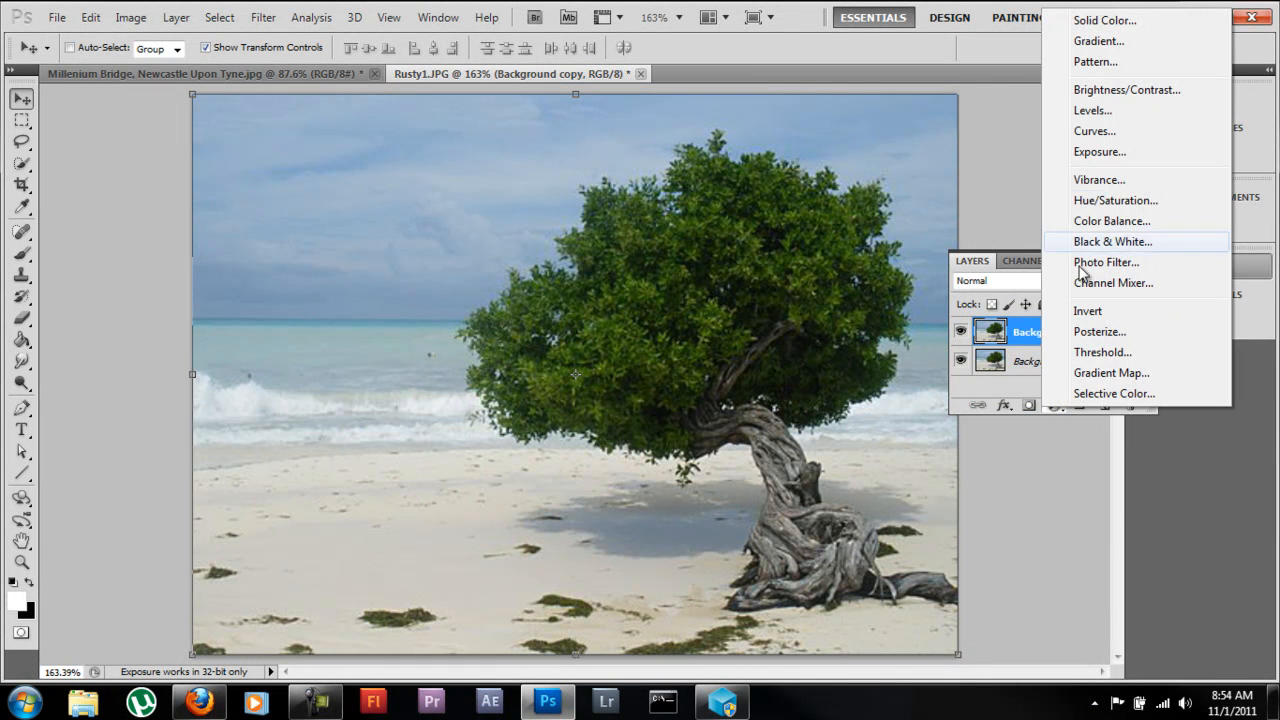
pyautogui.click(1112, 156)
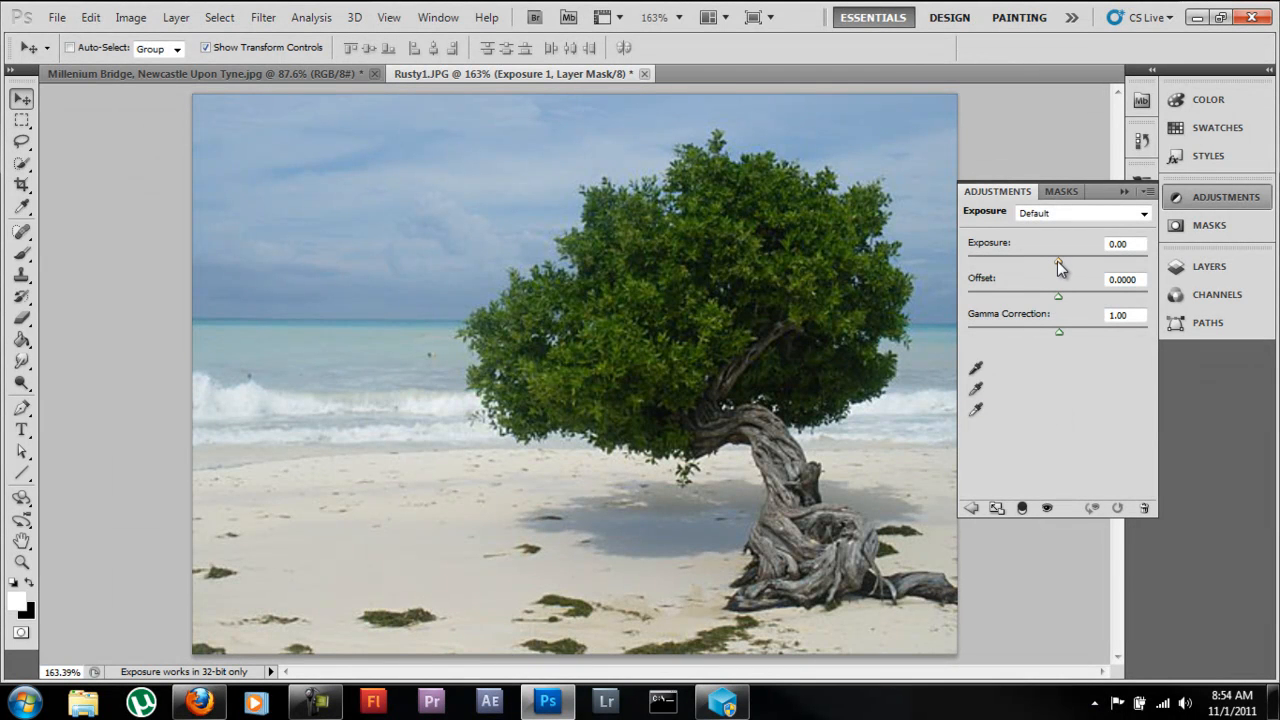
pyautogui.moveTo(1057, 261)
pyautogui.mouseDown()
pyautogui.moveTo(1114, 263)
pyautogui.moveTo(1041, 263)
pyautogui.moveTo(1055, 262)
pyautogui.mouseUp()
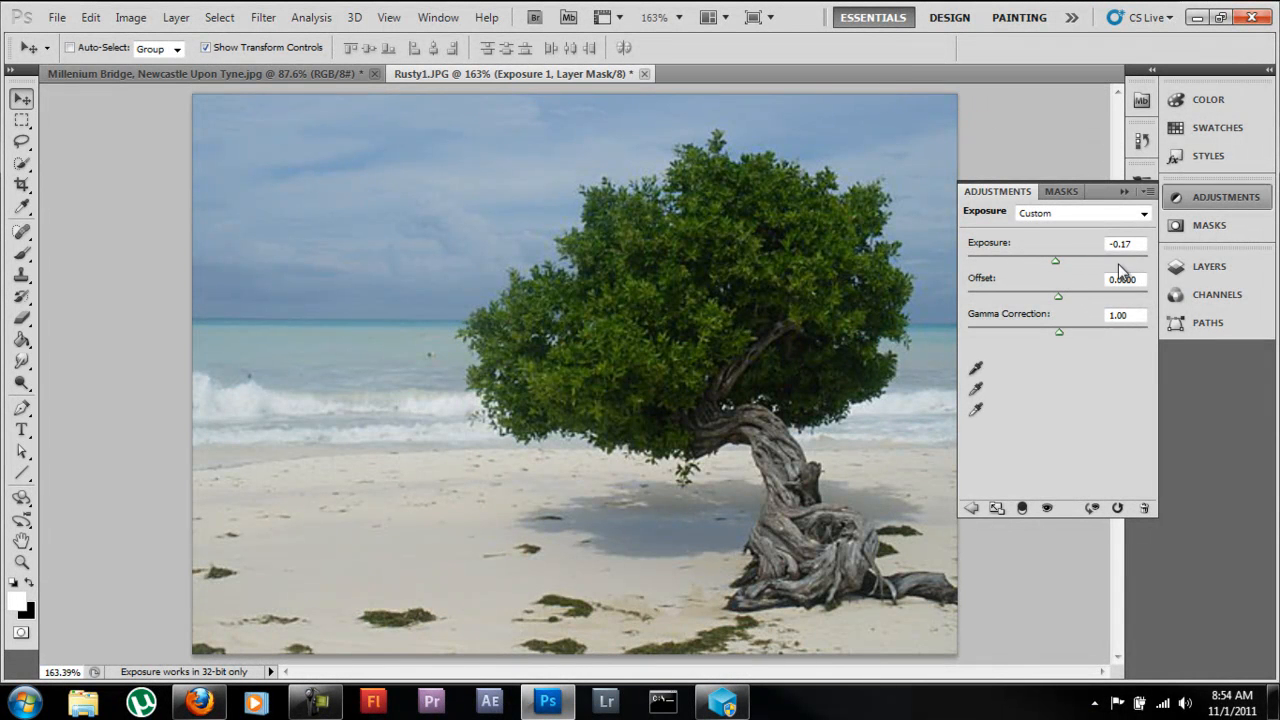
pyautogui.moveTo(1058, 333); pyautogui.dragTo(1055, 300)
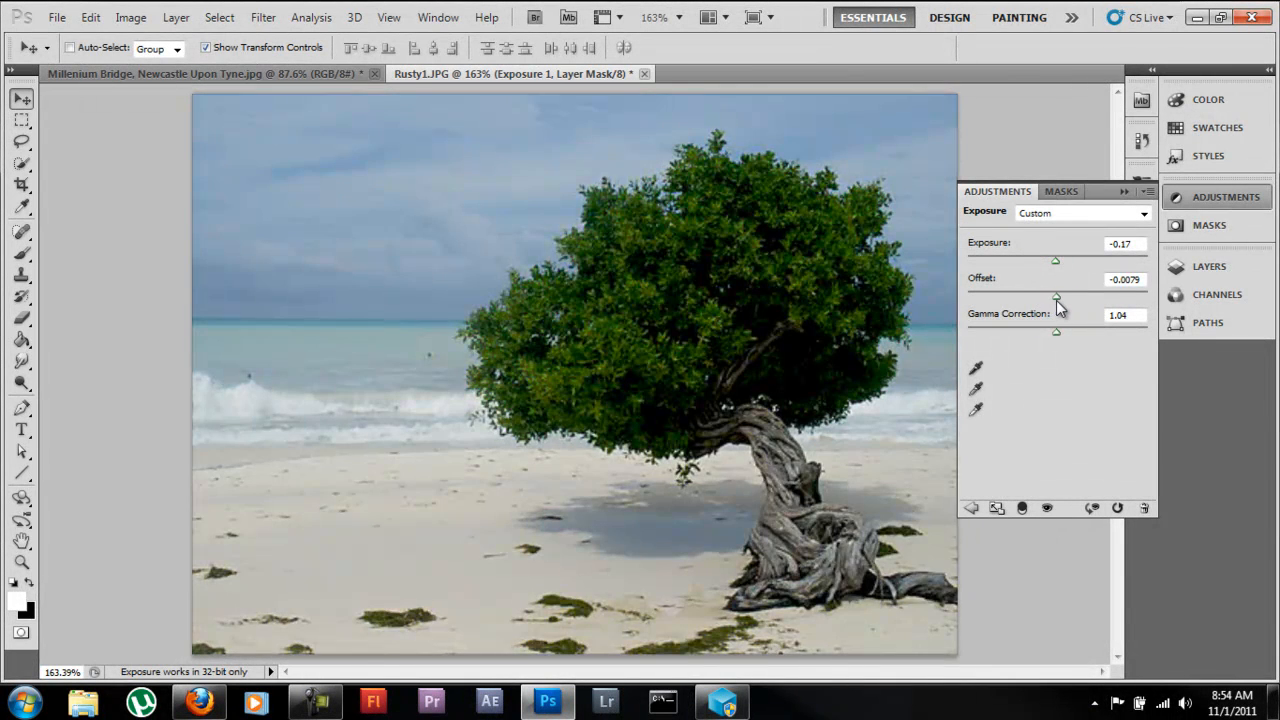
# Delete the Exposure adjustment layer and return to the layer list
pyautogui.click(1125, 191)
pyautogui.click(1176, 266)
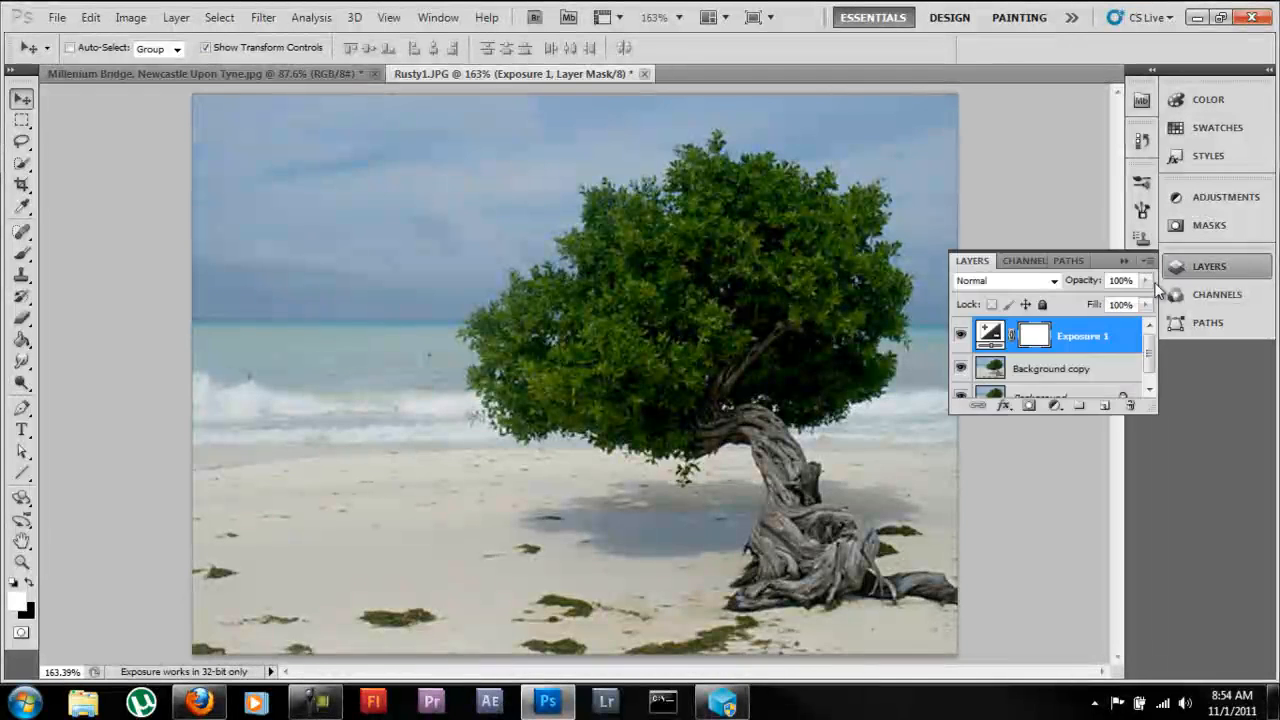
pyautogui.moveTo(1108, 336); pyautogui.dragTo(1128, 400)
pyautogui.click(1140, 268)
pyautogui.click(1172, 270)
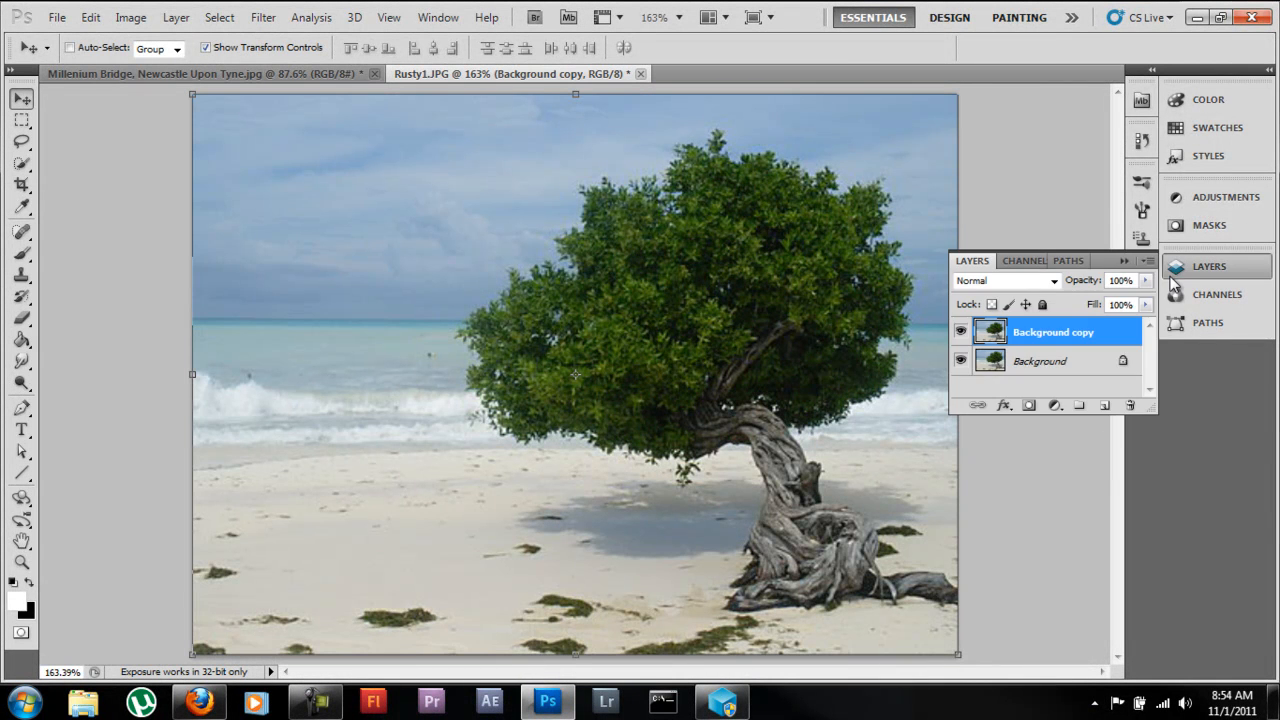
# Add a Vibrance adjustment layer with vibrance 100 and saturation +16 above the Background copy
pyautogui.click(1057, 406)
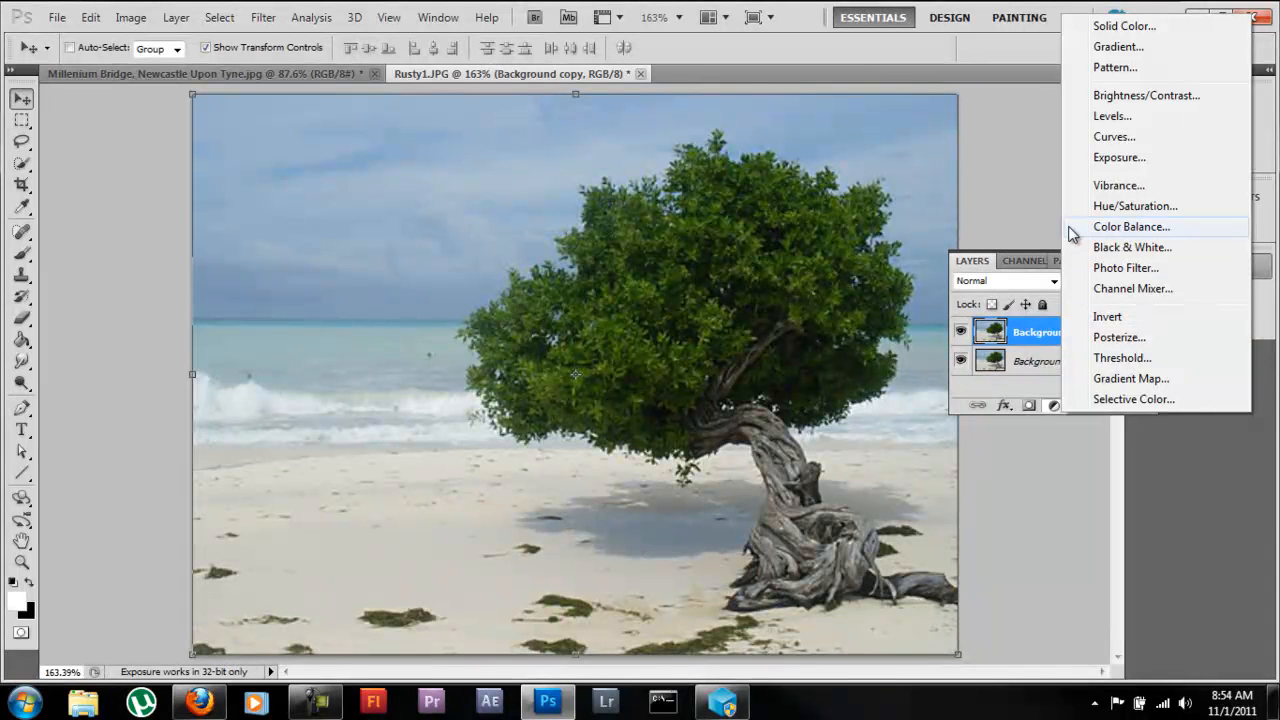
pyautogui.click(1118, 186)
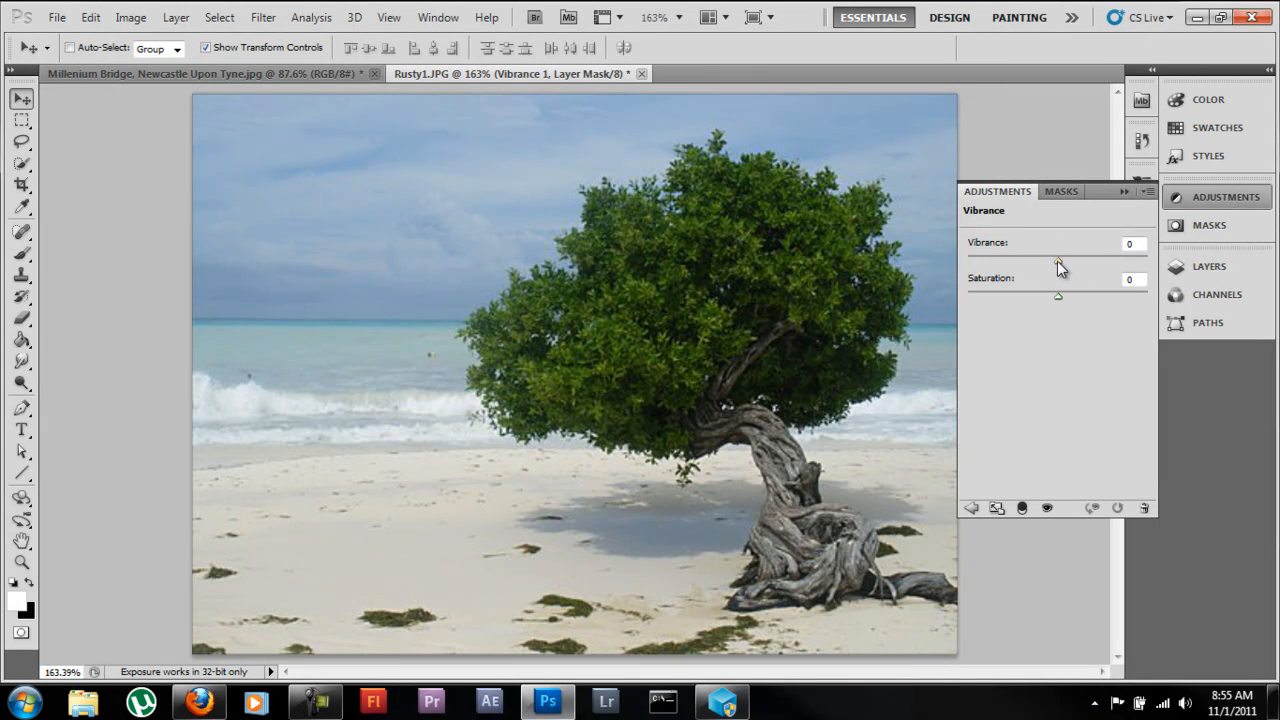
pyautogui.moveTo(1057, 261); pyautogui.dragTo(1168, 260)
pyautogui.moveTo(1057, 296); pyautogui.dragTo(1068, 297)
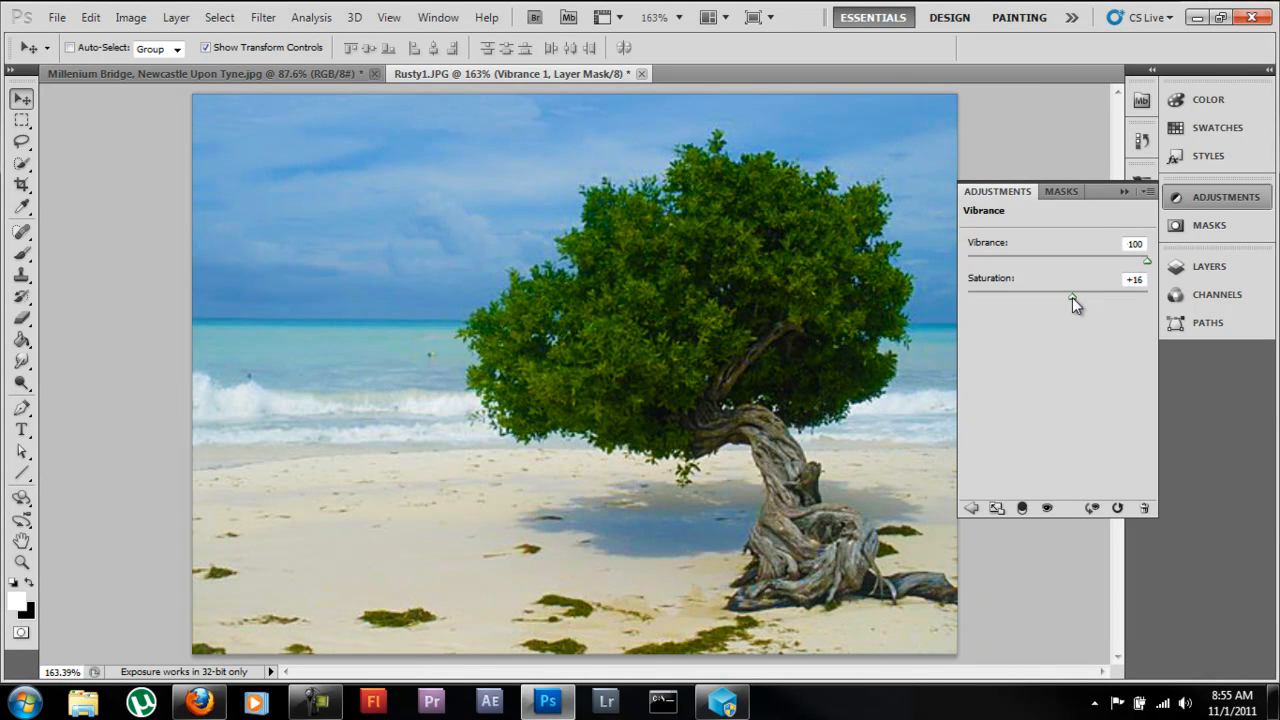
# Compare the photo repeatedly with and without the Vibrance adjustment layer, and delete that layer
pyautogui.click(1124, 191)
pyautogui.click(1189, 258)
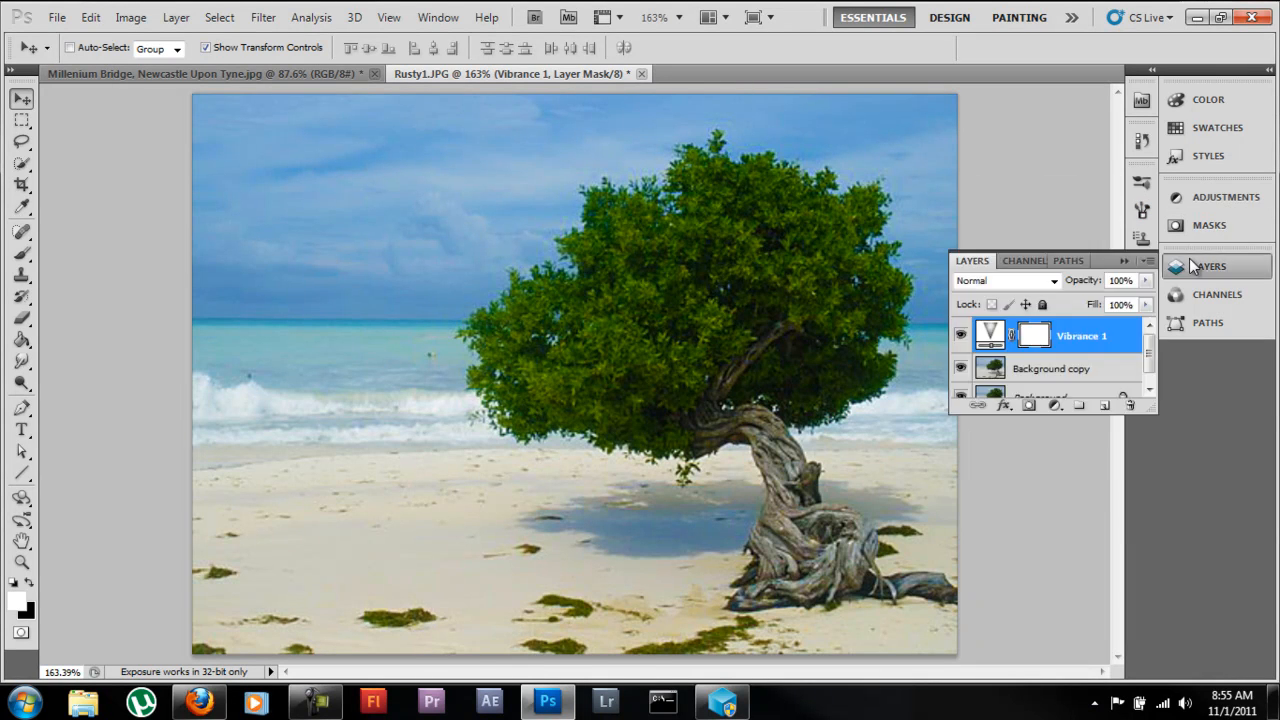
pyautogui.click(961, 336)
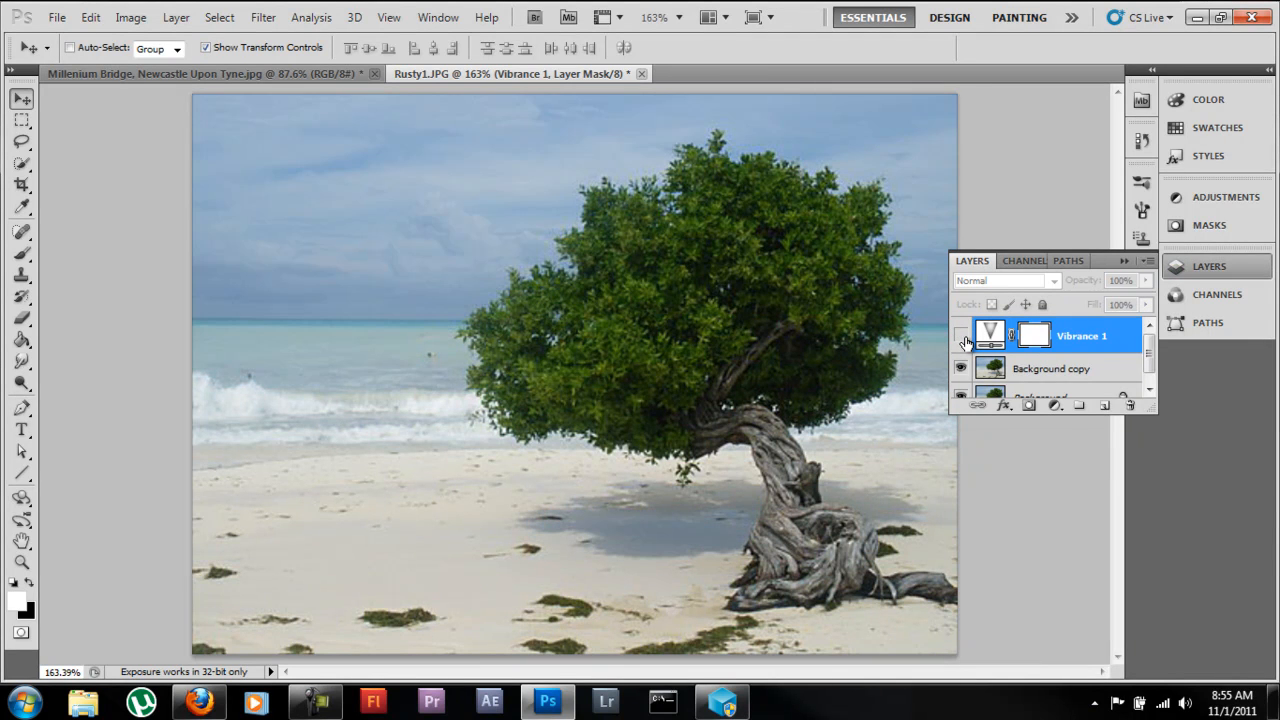
pyautogui.click(961, 336)
pyautogui.click(961, 336)
pyautogui.click(964, 340)
pyautogui.click(964, 340)
pyautogui.click(964, 340)
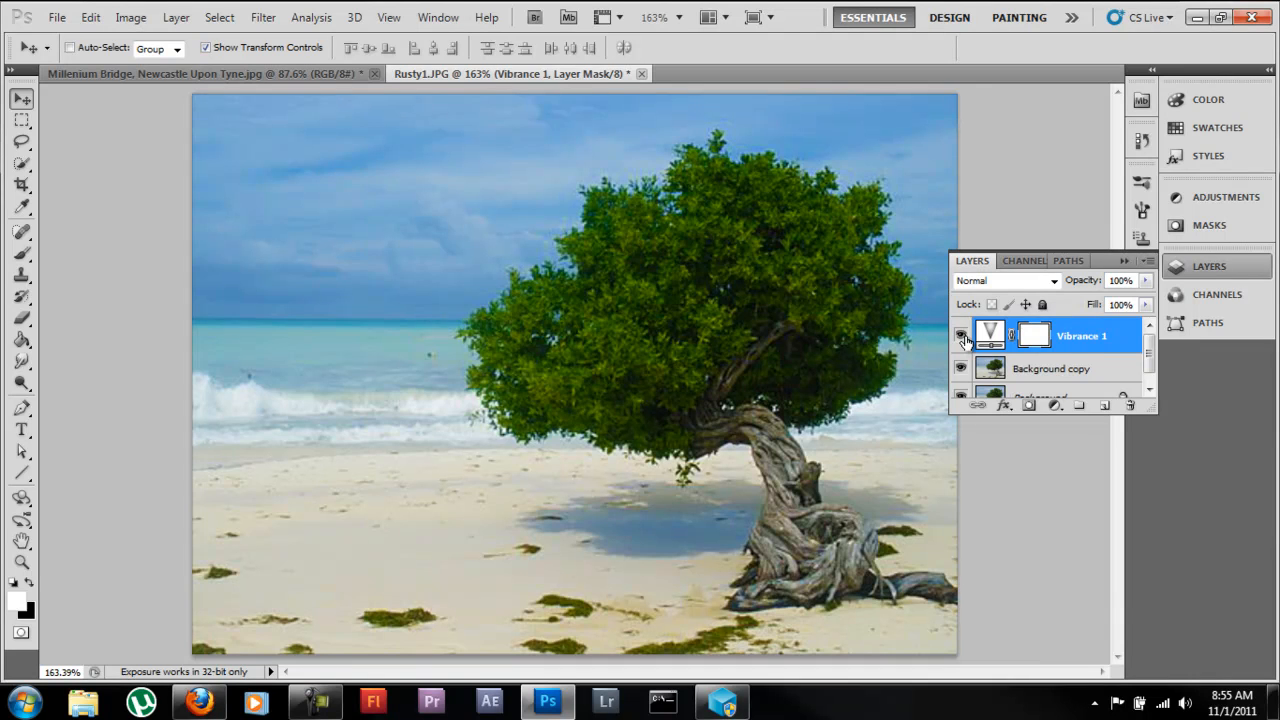
pyautogui.click(964, 340)
pyautogui.click(964, 340)
pyautogui.click(964, 340)
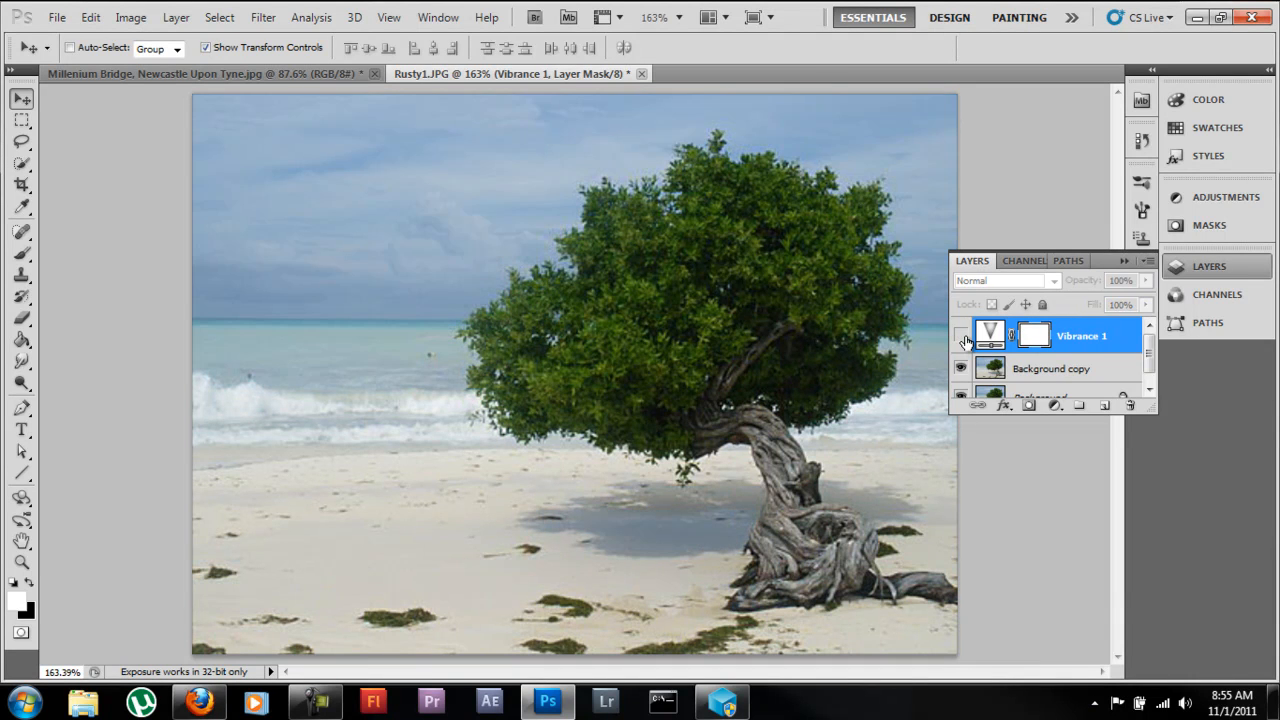
pyautogui.click(964, 340)
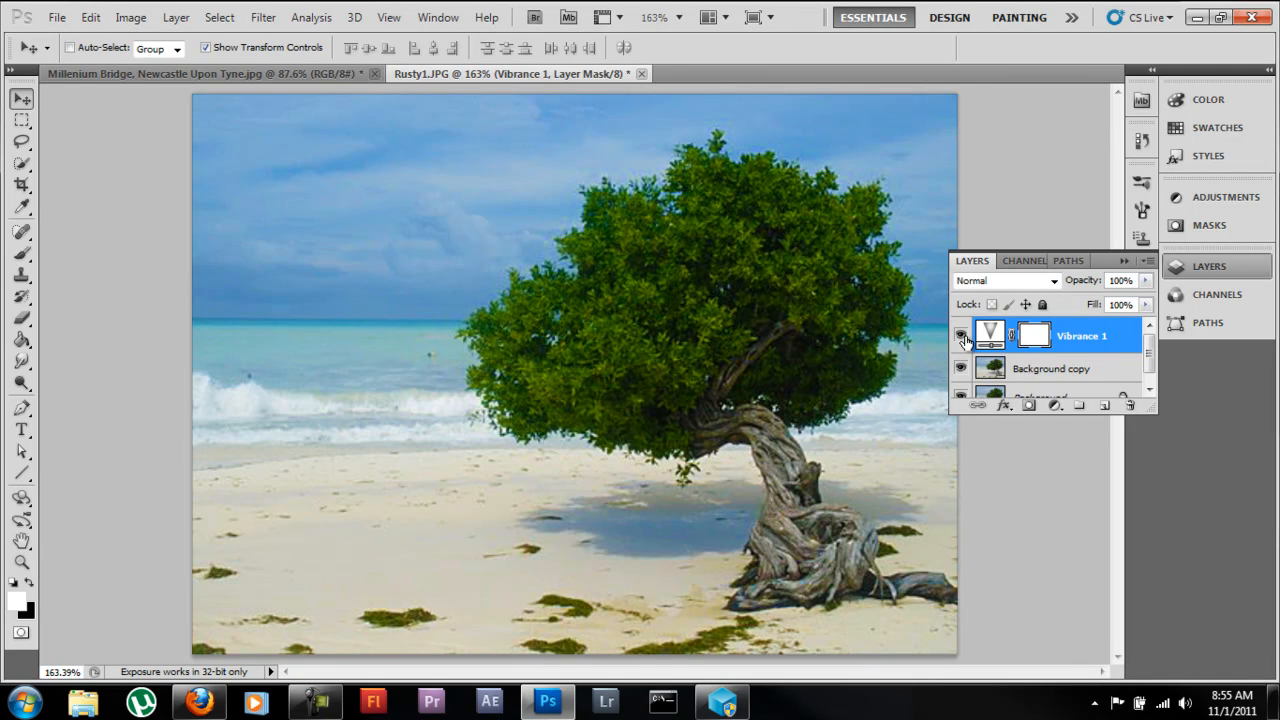
pyautogui.click(964, 340)
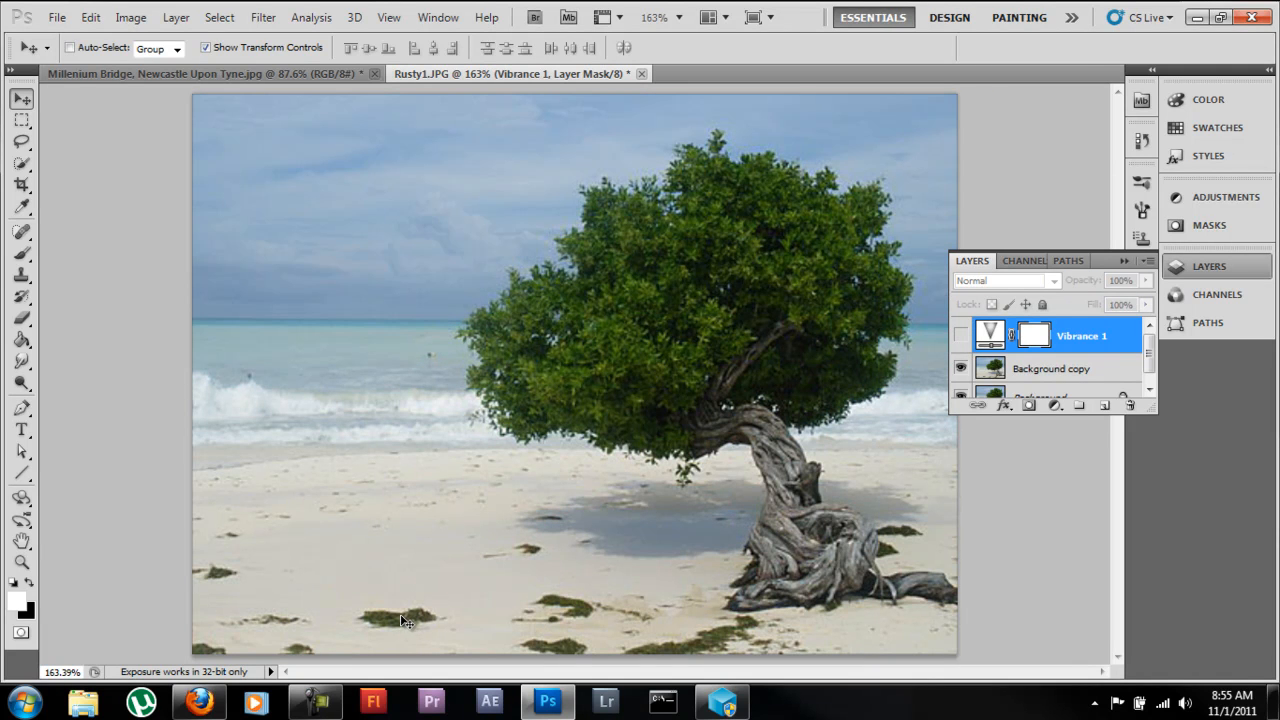
pyautogui.click(961, 338)
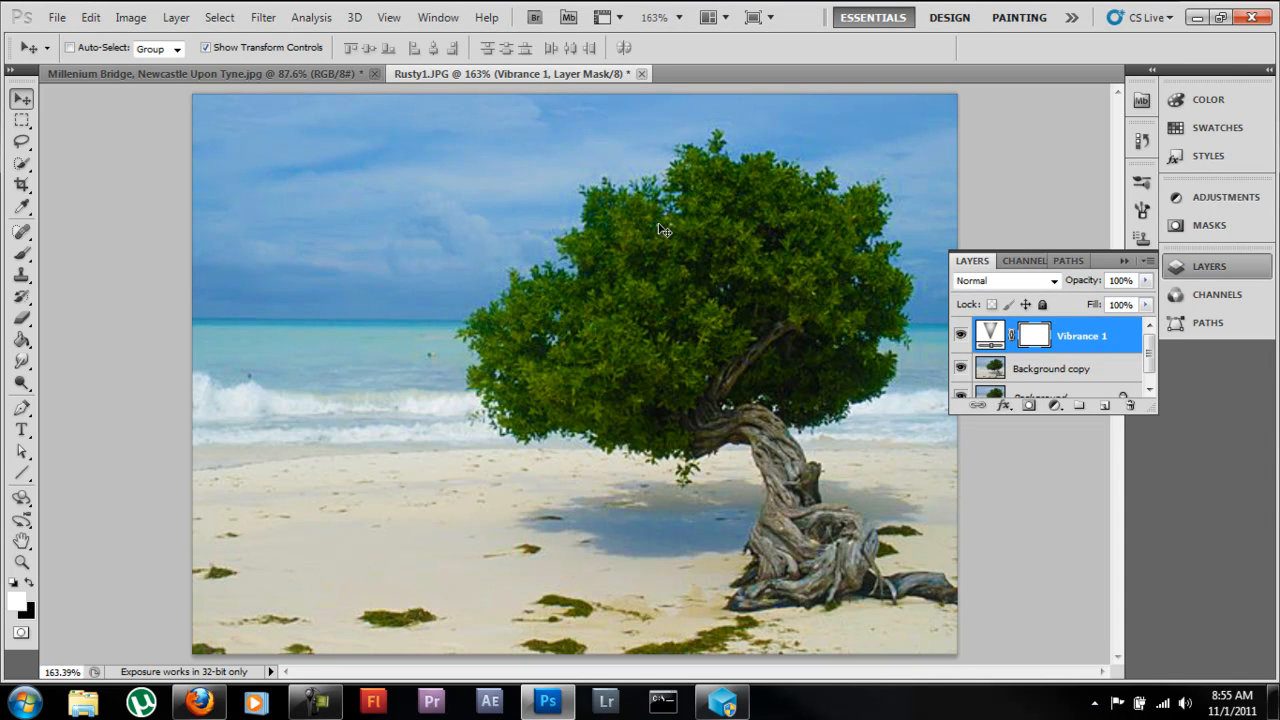
pyautogui.moveTo(1117, 340); pyautogui.dragTo(1130, 405)
# Add a Hue/Saturation adjustment layer above the Background copy with saturation -100 and lightness 0
pyautogui.click(1057, 405)
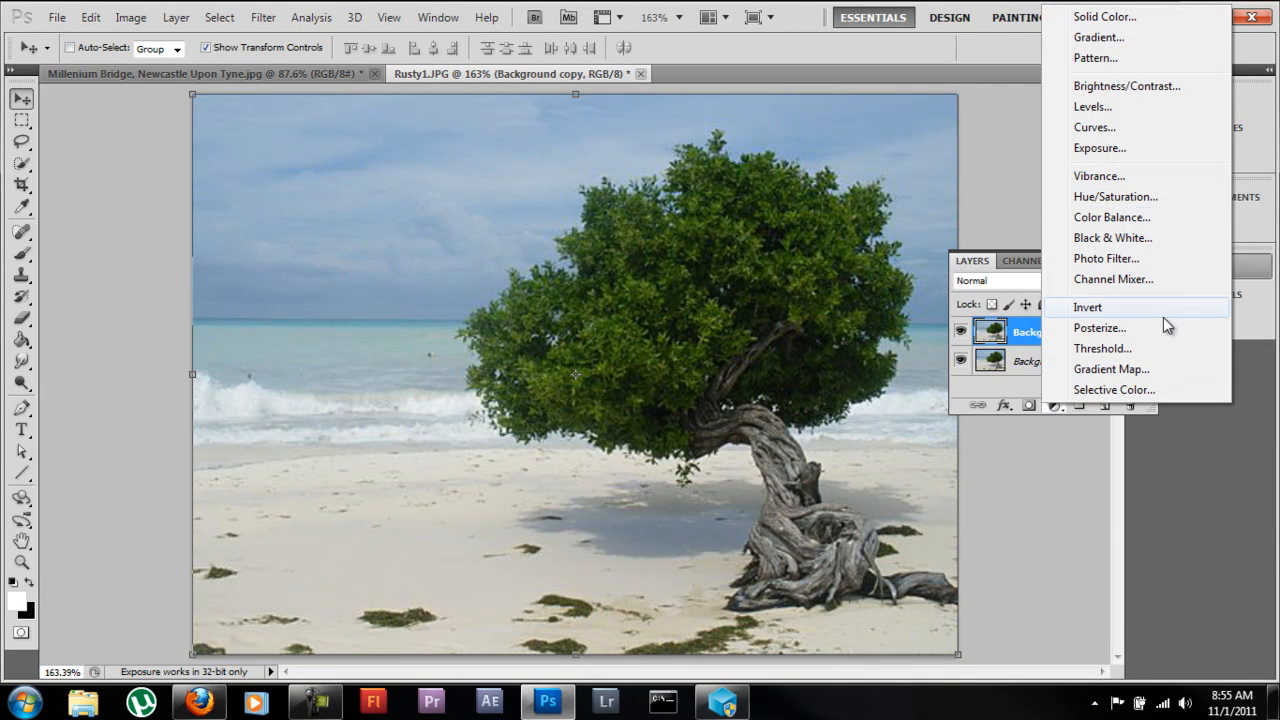
pyautogui.click(1167, 196)
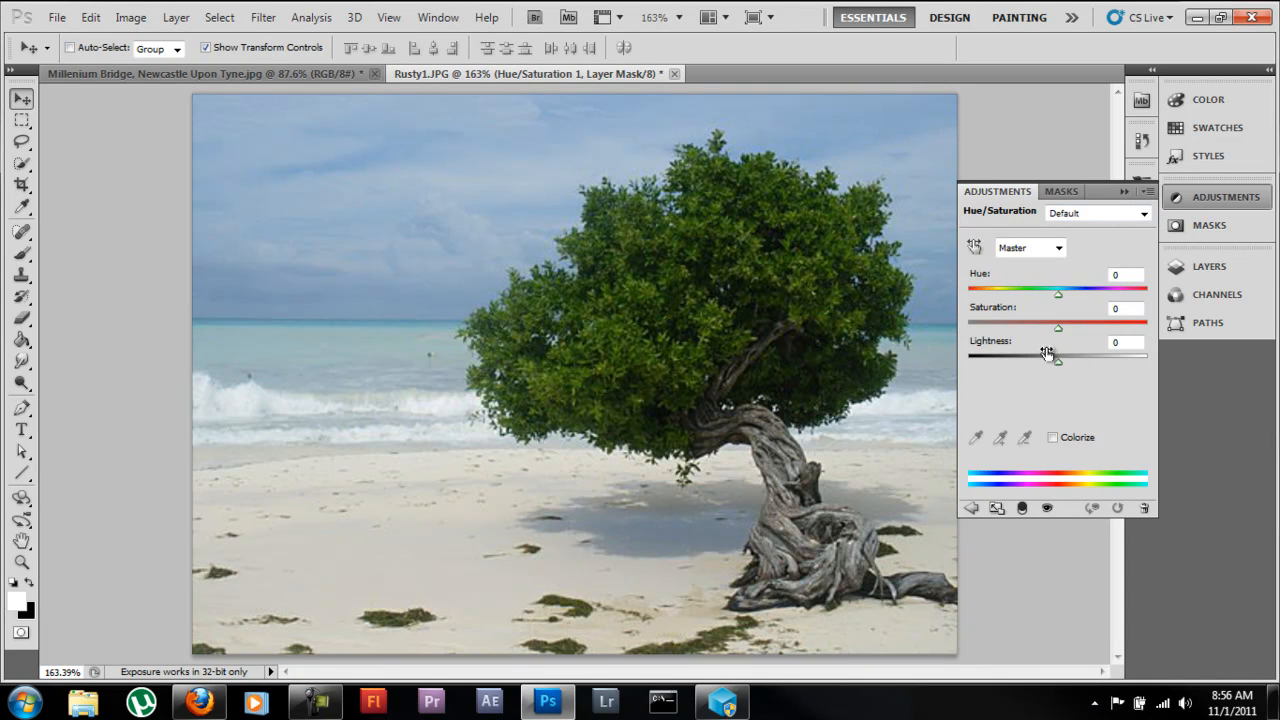
pyautogui.moveTo(1058, 329); pyautogui.dragTo(1014, 335)
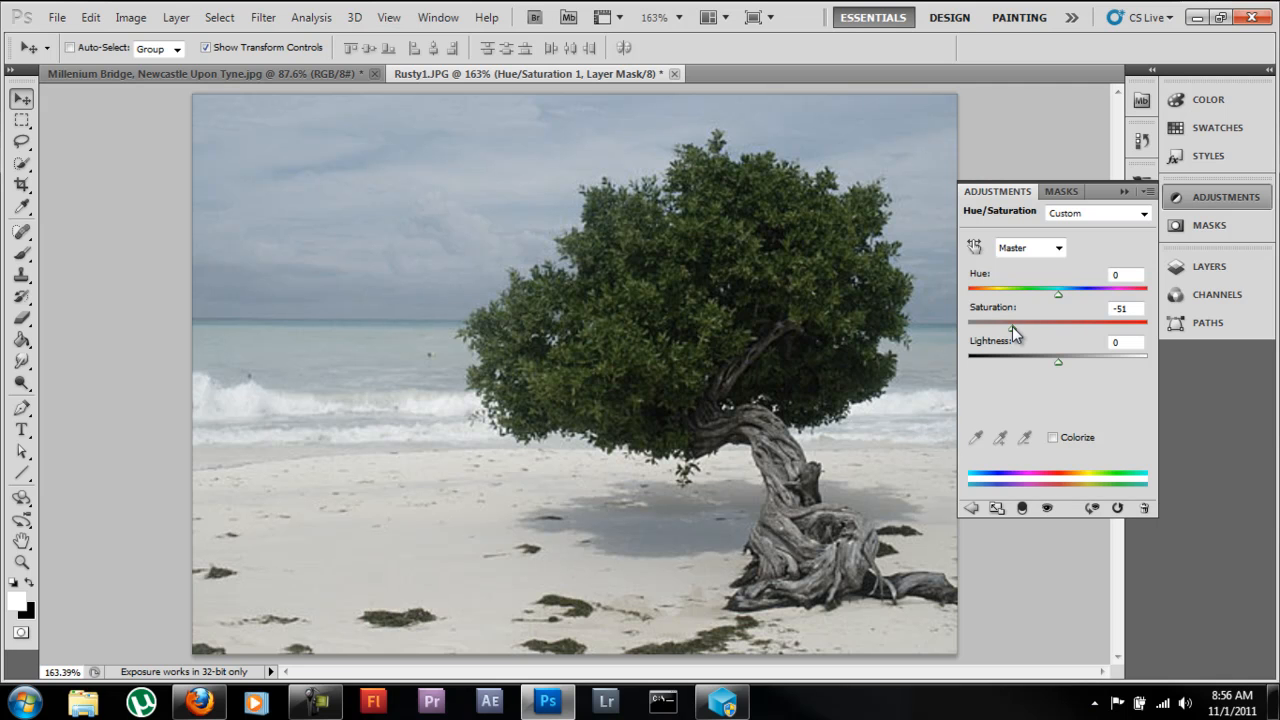
pyautogui.moveTo(1012, 326); pyautogui.dragTo(927, 328)
pyautogui.moveTo(1060, 362)
pyautogui.mouseDown()
pyautogui.moveTo(1042, 362)
pyautogui.moveTo(1057, 362)
pyautogui.mouseUp()
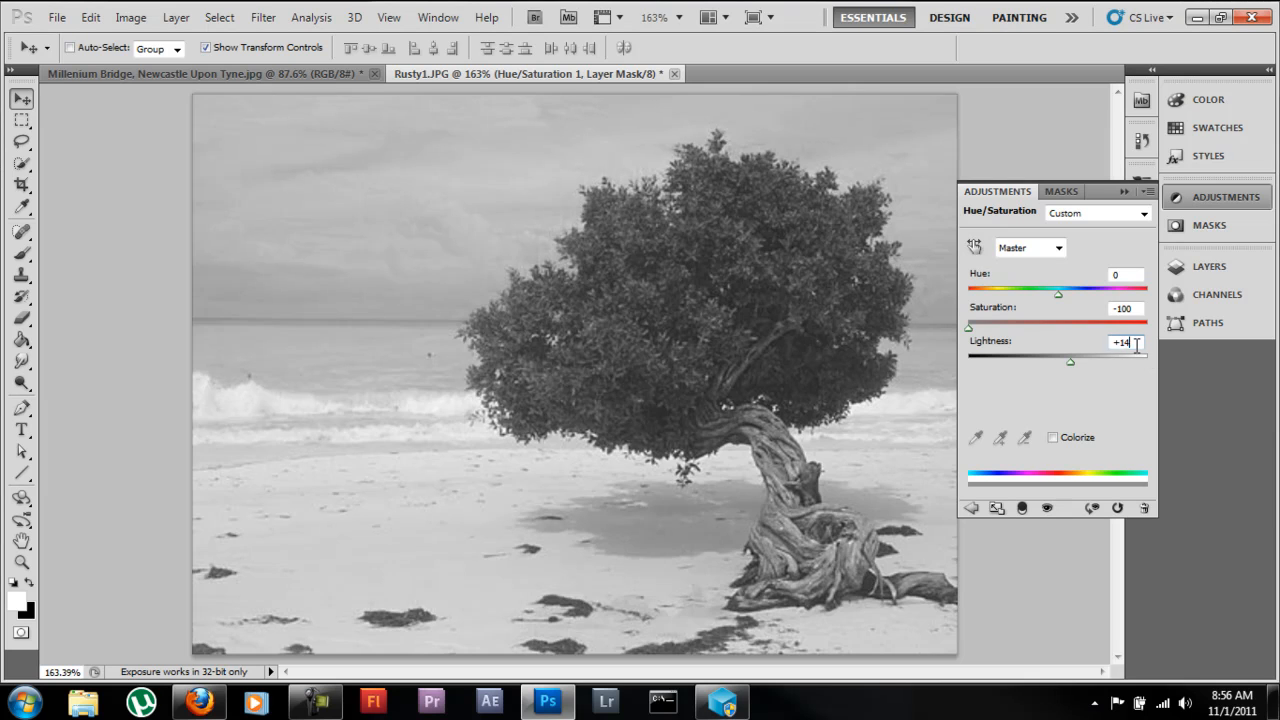
pyautogui.write('0')
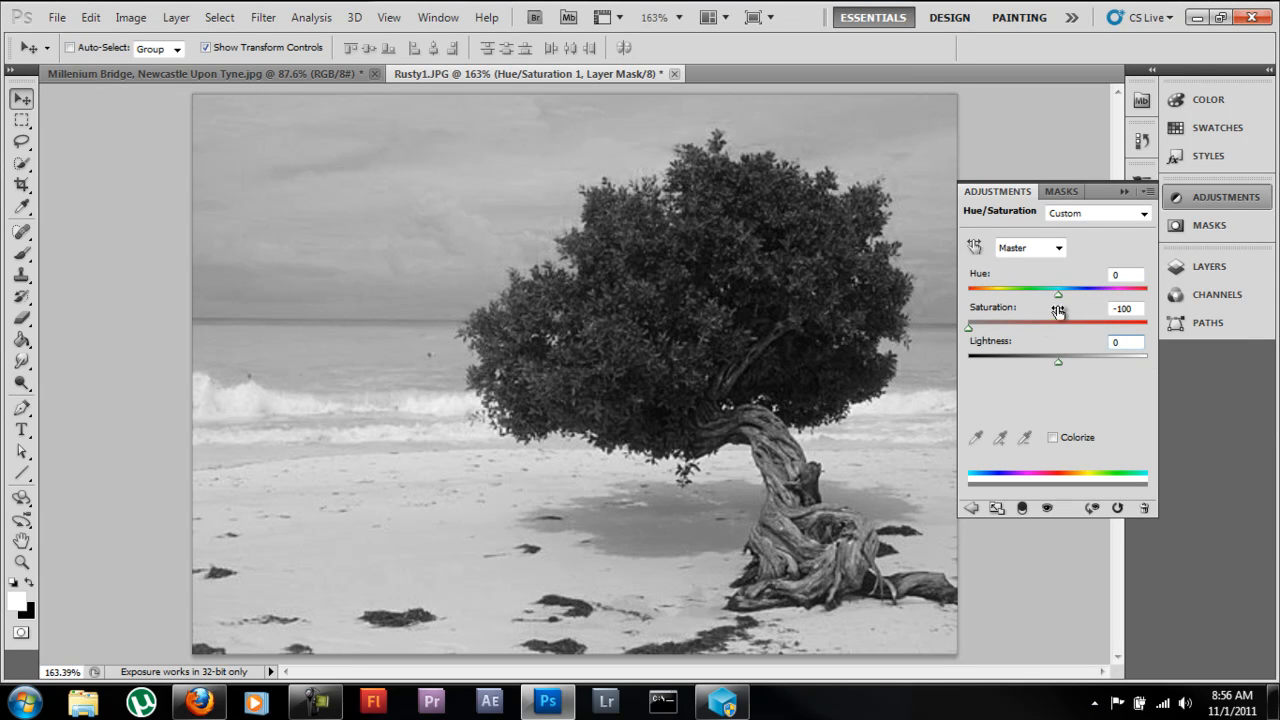
# Colorize the photo through the Hue/Saturation adjustment with hue 32, saturation 19 and lightness +9
pyautogui.click(1057, 248)
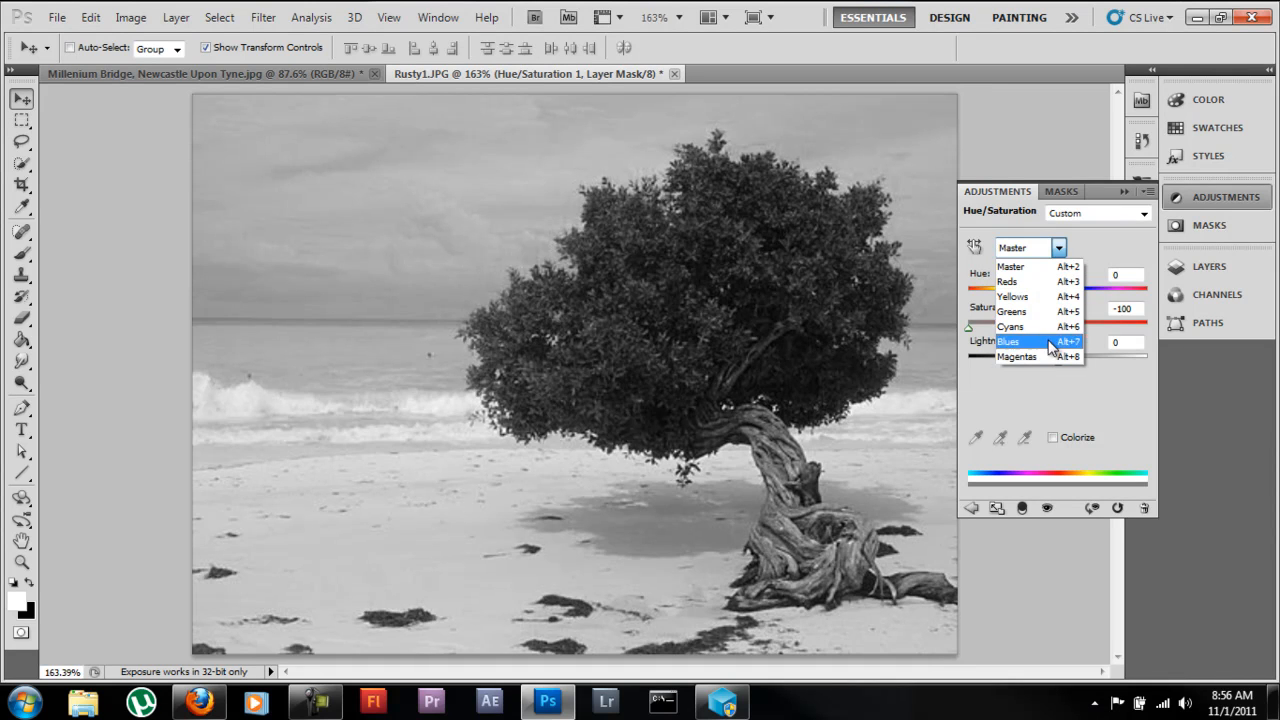
pyautogui.click(1055, 250)
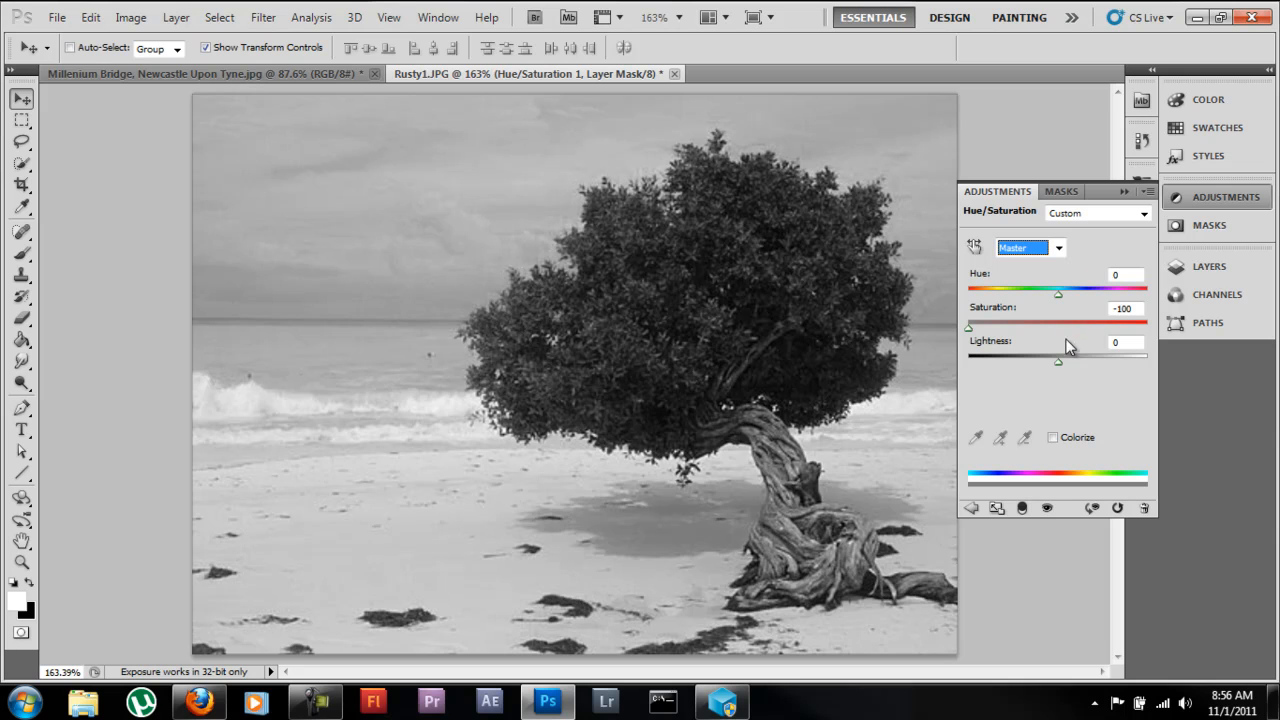
pyautogui.click(1053, 438)
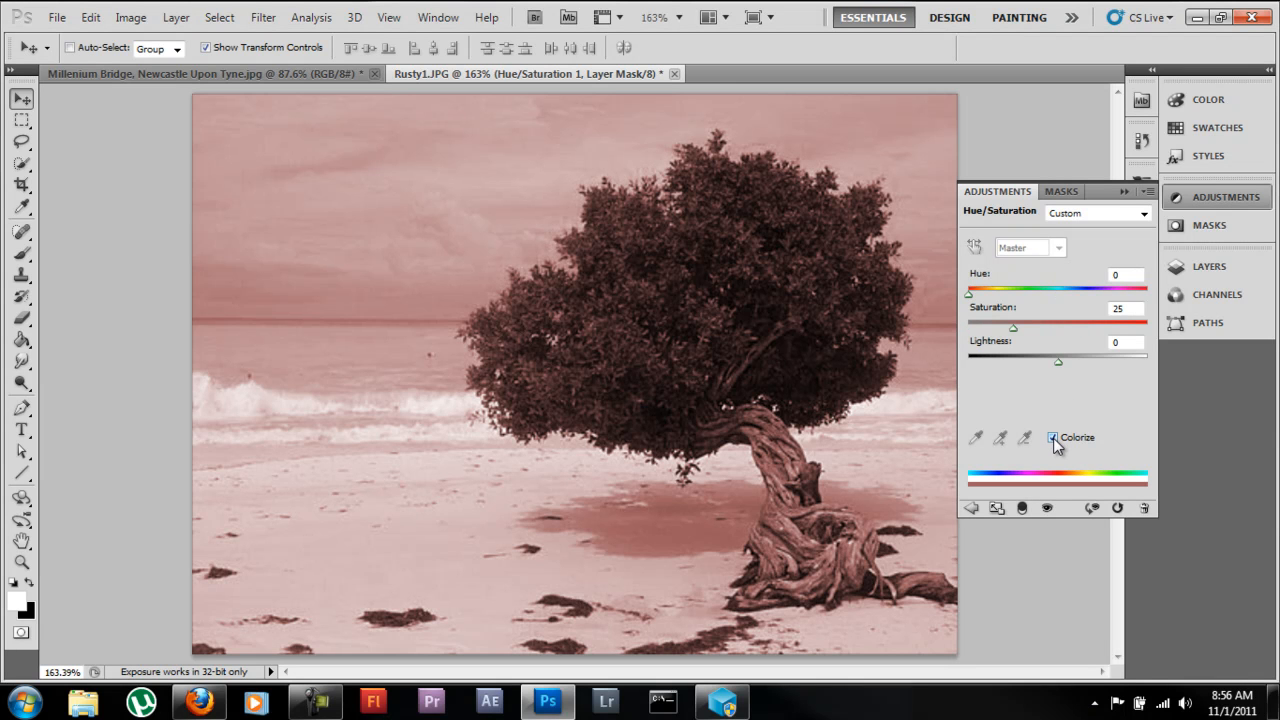
pyautogui.moveTo(969, 293)
pyautogui.mouseDown()
pyautogui.moveTo(1148, 302)
pyautogui.moveTo(966, 299)
pyautogui.moveTo(989, 300)
pyautogui.mouseUp()
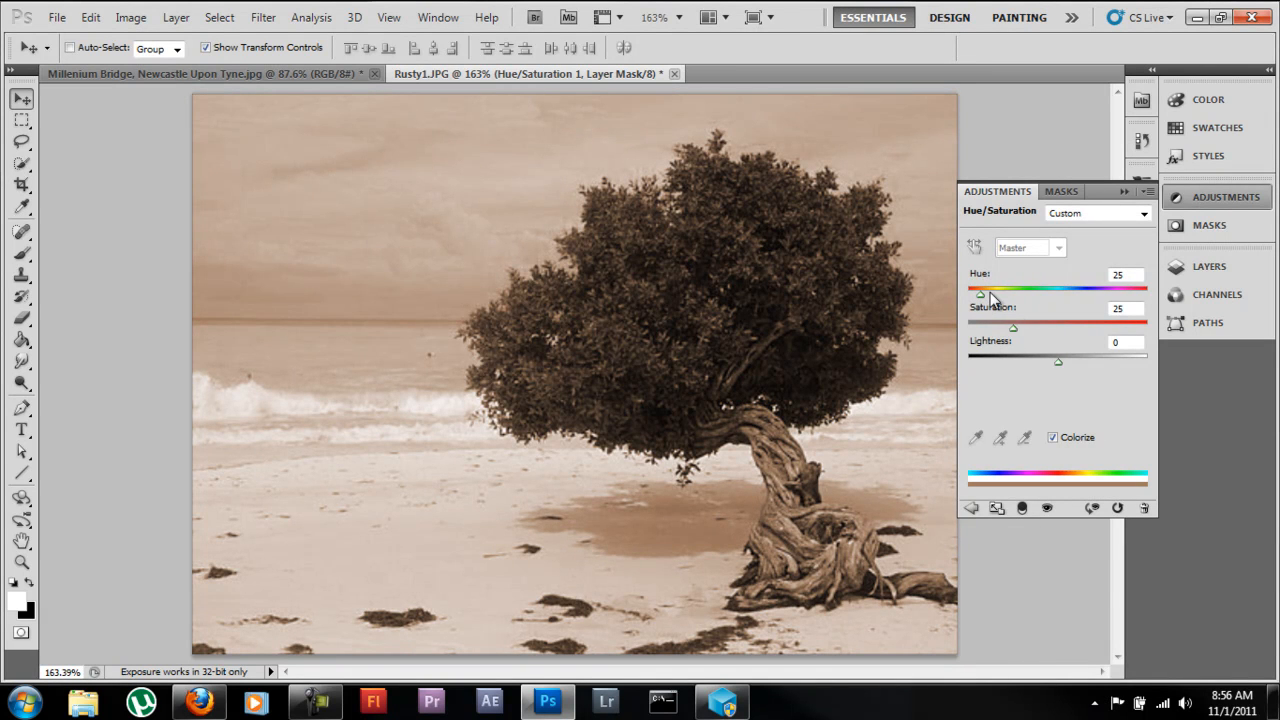
pyautogui.moveTo(1014, 327); pyautogui.dragTo(1003, 330)
pyautogui.moveTo(1057, 361); pyautogui.dragTo(1066, 362)
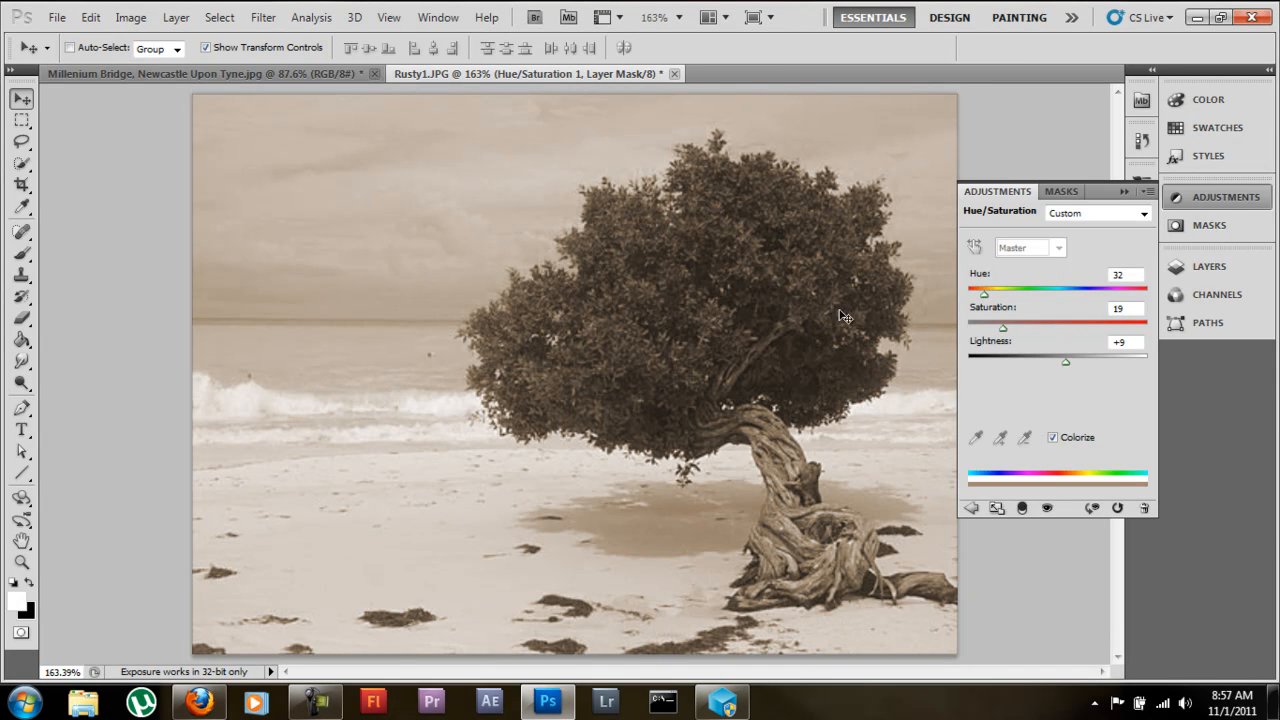
# Turn off Colorize and delete the Hue/Saturation adjustment layer
pyautogui.click(1053, 437)
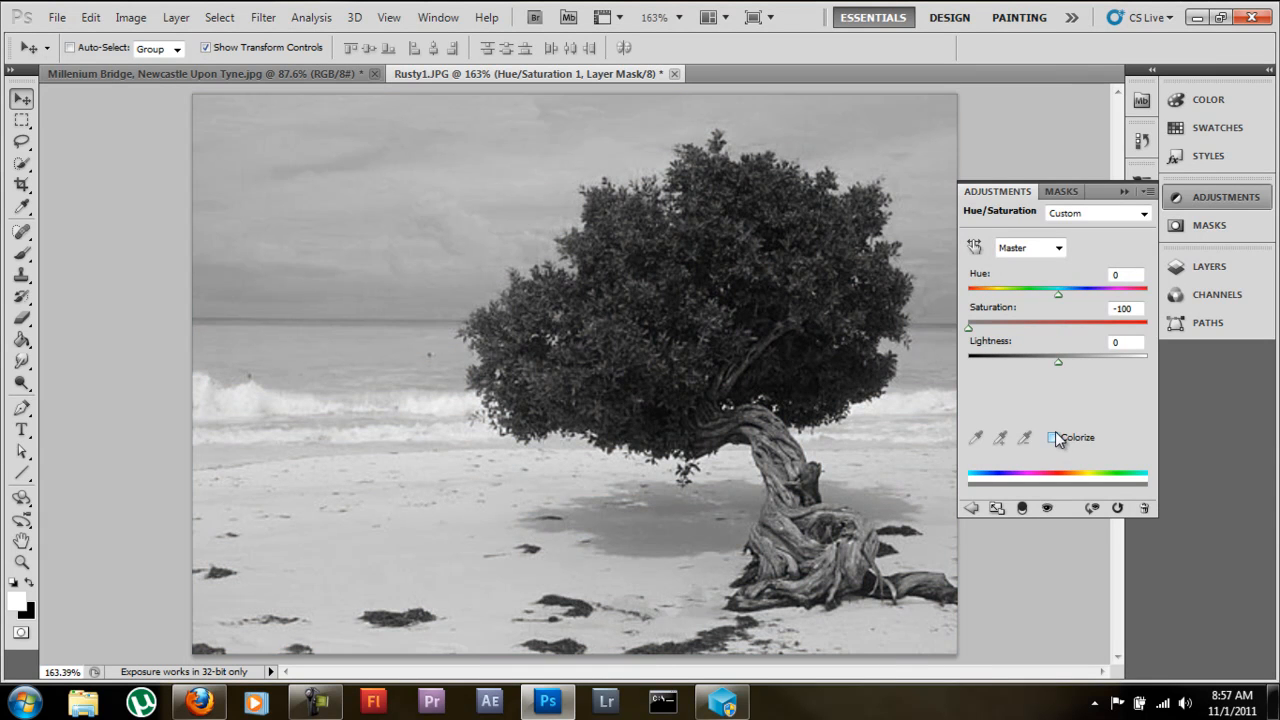
pyautogui.click(1124, 191)
pyautogui.click(1182, 268)
pyautogui.moveTo(1060, 337); pyautogui.dragTo(1130, 406)
# Add a Black & White adjustment layer above the Background copy and raise its blues to about 70
pyautogui.click(1057, 409)
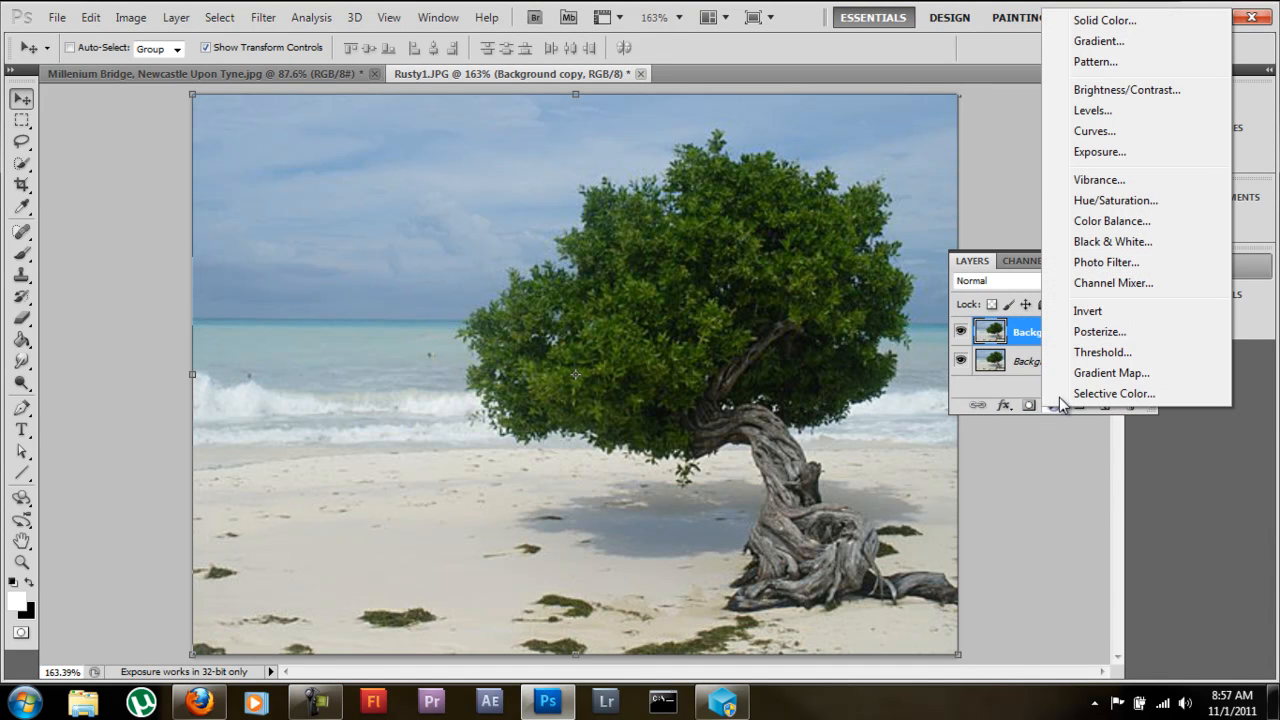
pyautogui.click(1122, 246)
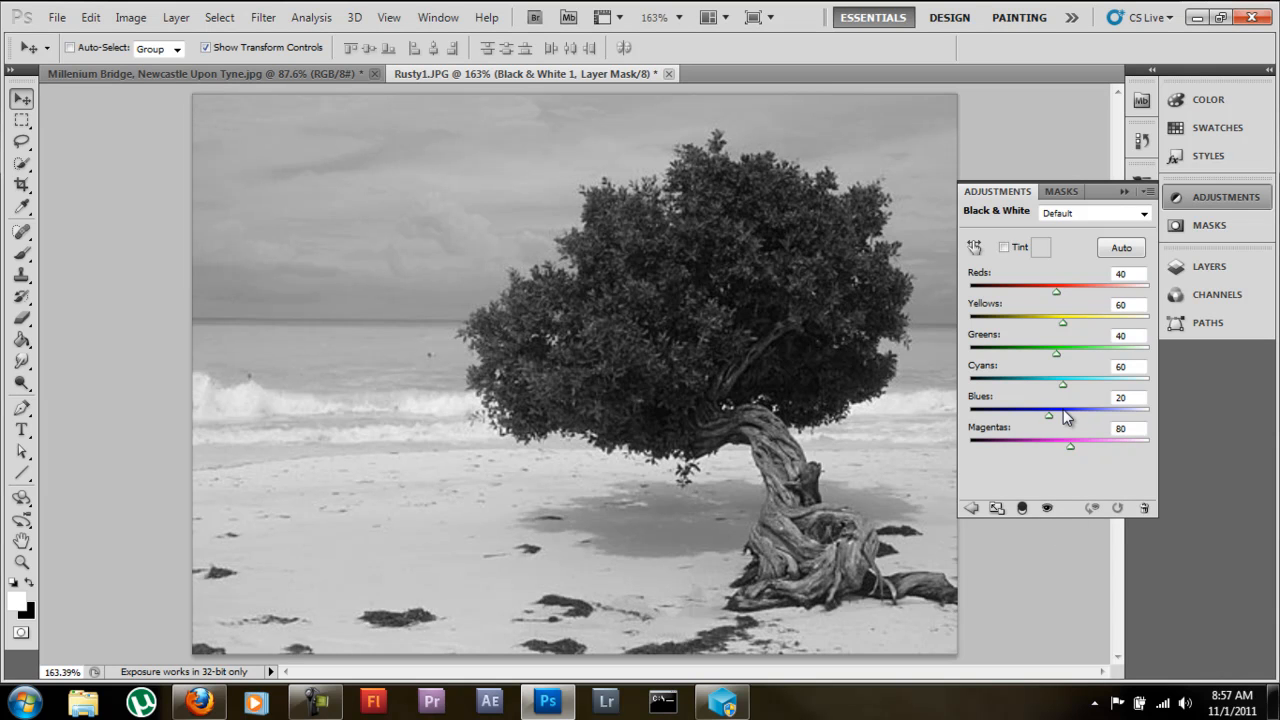
pyautogui.moveTo(1047, 411)
pyautogui.mouseDown()
pyautogui.moveTo(991, 423)
pyautogui.moveTo(1085, 419)
pyautogui.moveTo(1049, 423)
pyautogui.moveTo(1068, 424)
pyautogui.mouseUp()
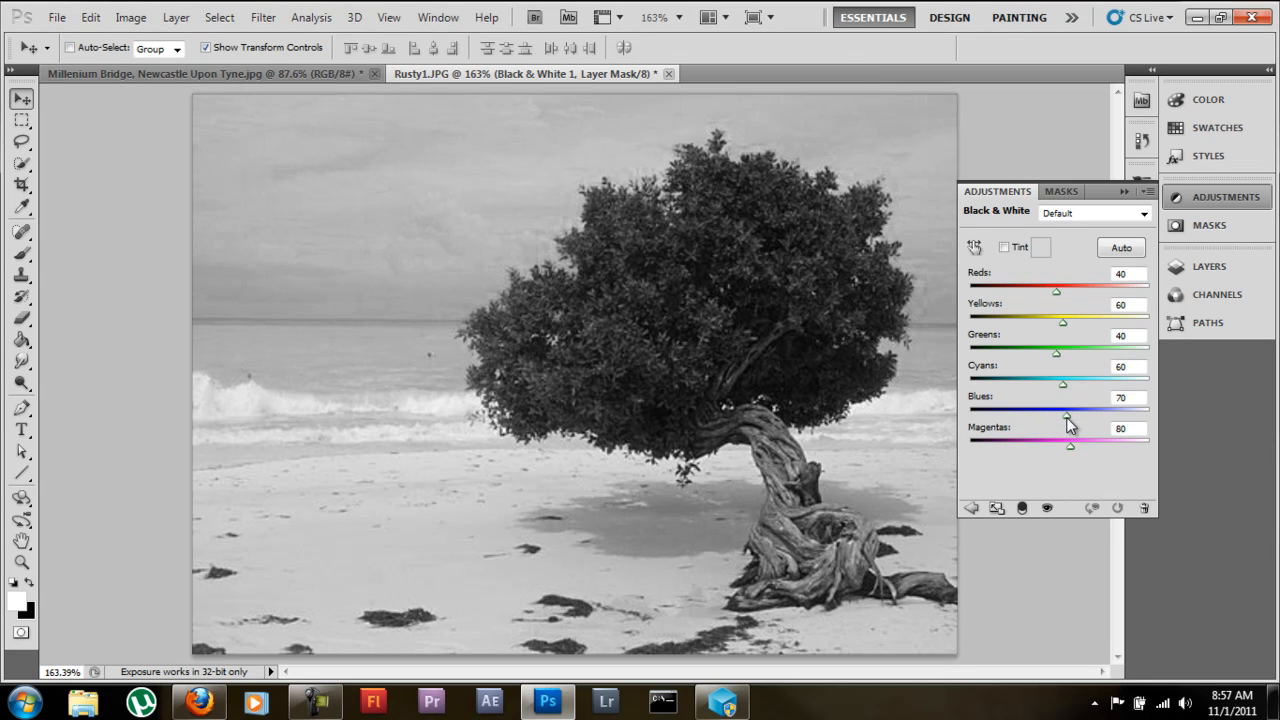
pyautogui.moveTo(1037, 414); pyautogui.dragTo(1068, 411)
# Return to the layer list and delete the Black & White adjustment layer
pyautogui.moveTo(1033, 352); pyautogui.dragTo(1131, 404)
pyautogui.click(1125, 193)
pyautogui.click(1205, 266)
# Add a Photo Filter adjustment layer above the Background copy using the Green filter
pyautogui.click(1055, 405)
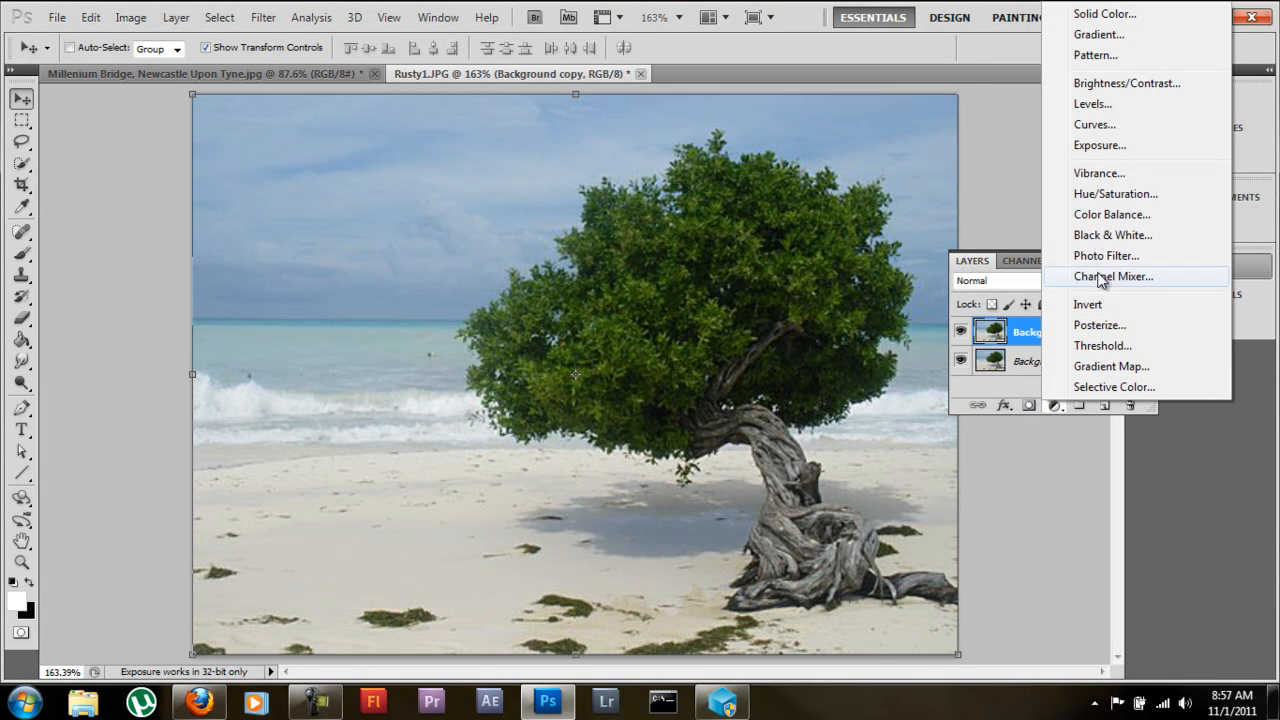
pyautogui.click(1149, 256)
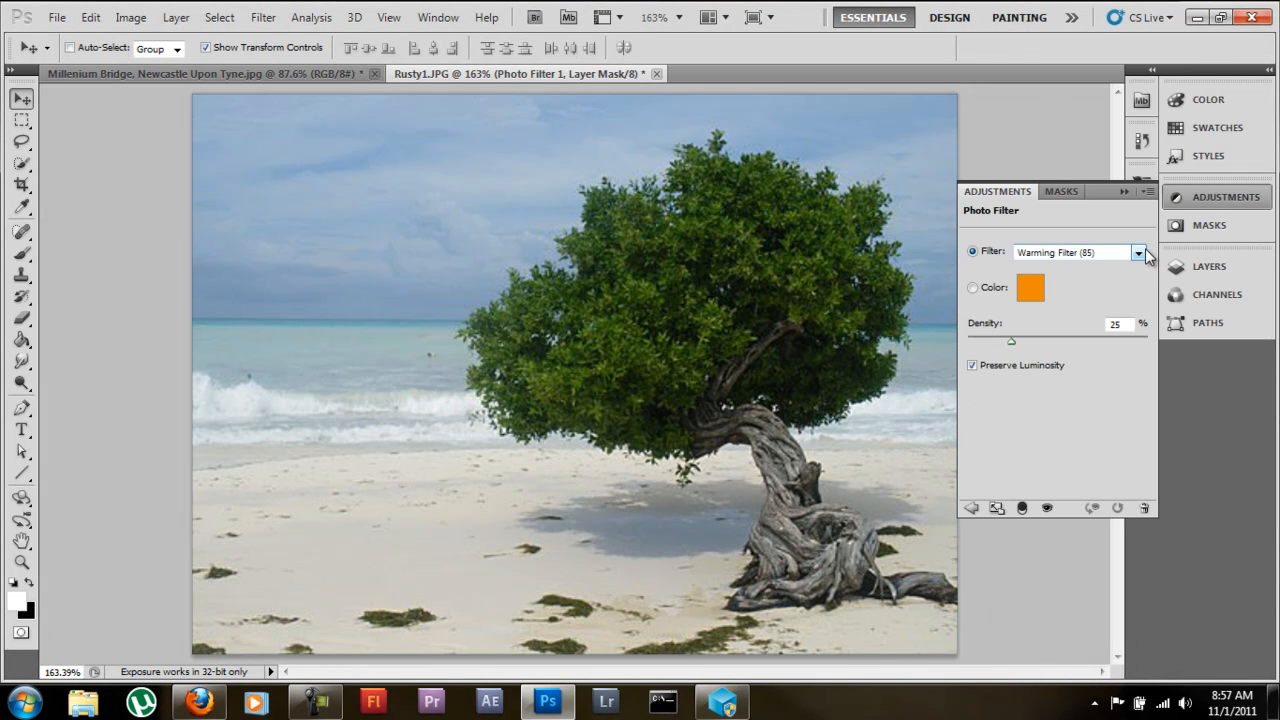
pyautogui.click(1105, 254)
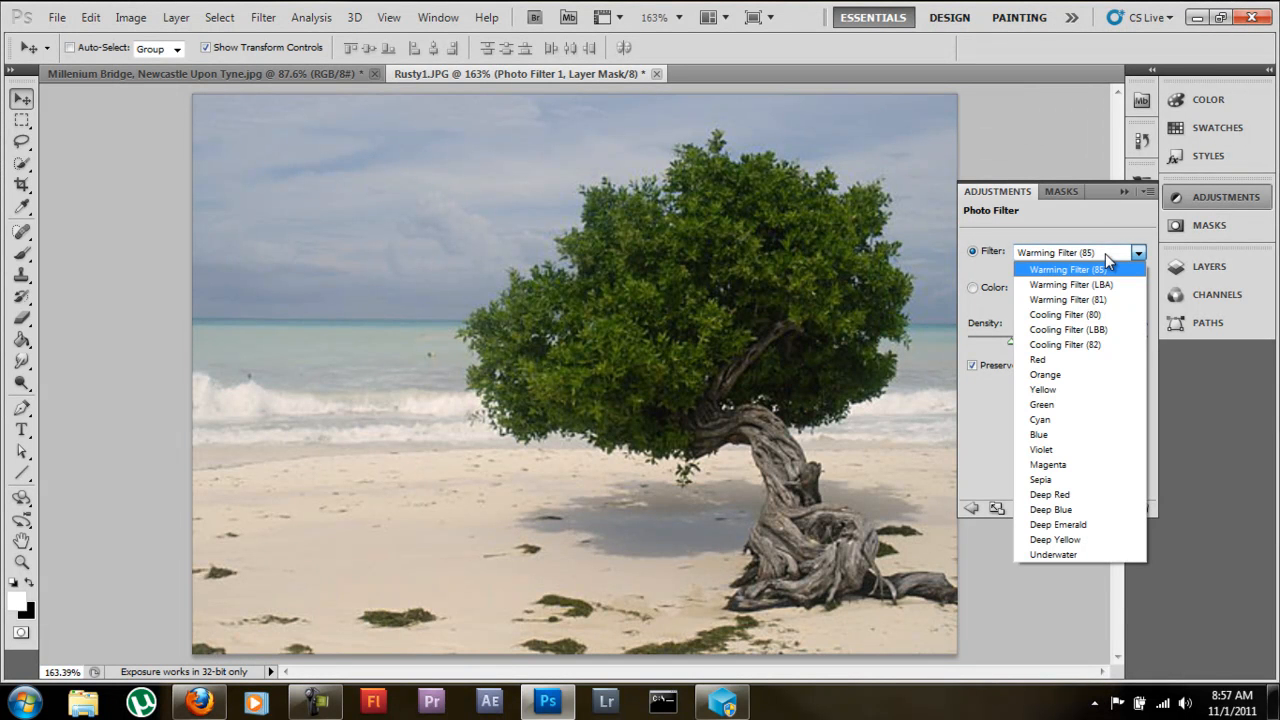
pyautogui.click(1085, 404)
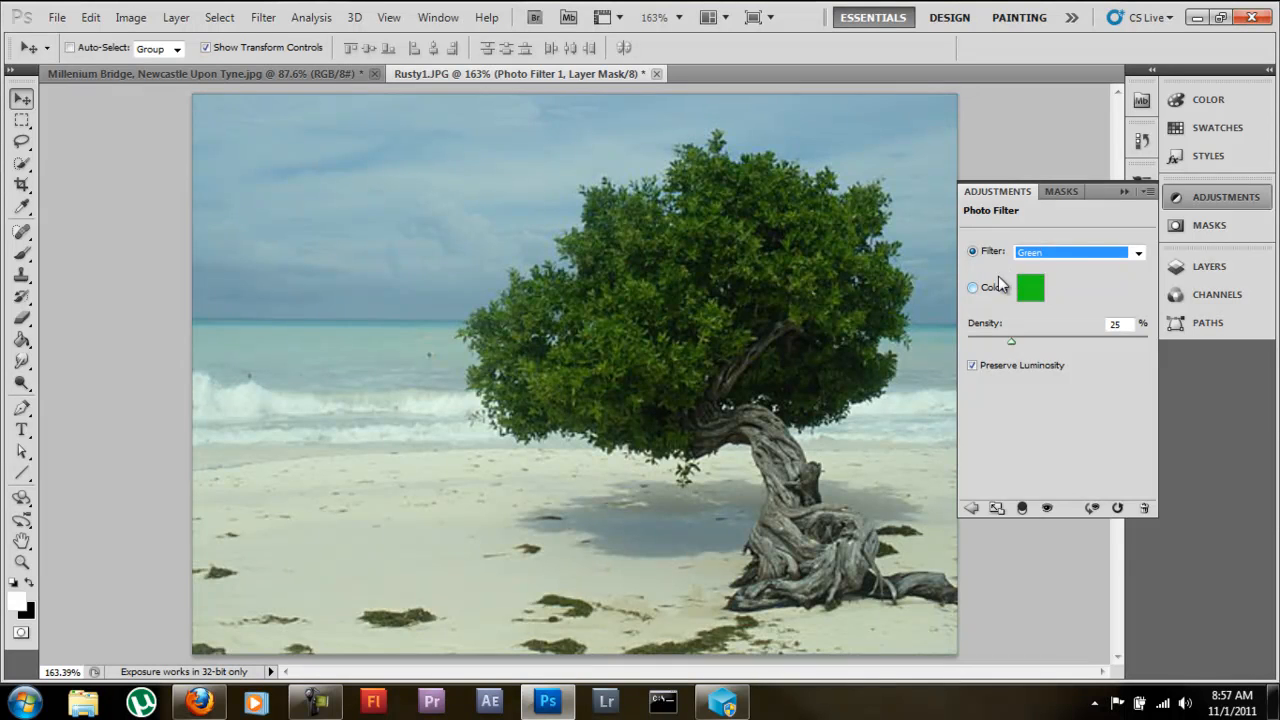
# Try the Cooling Filter (LBB), Warming Filter (81) and Blue presets on the Photo Filter layer
pyautogui.click(1088, 251)
pyautogui.click(1094, 331)
pyautogui.click(1095, 252)
pyautogui.click(1098, 295)
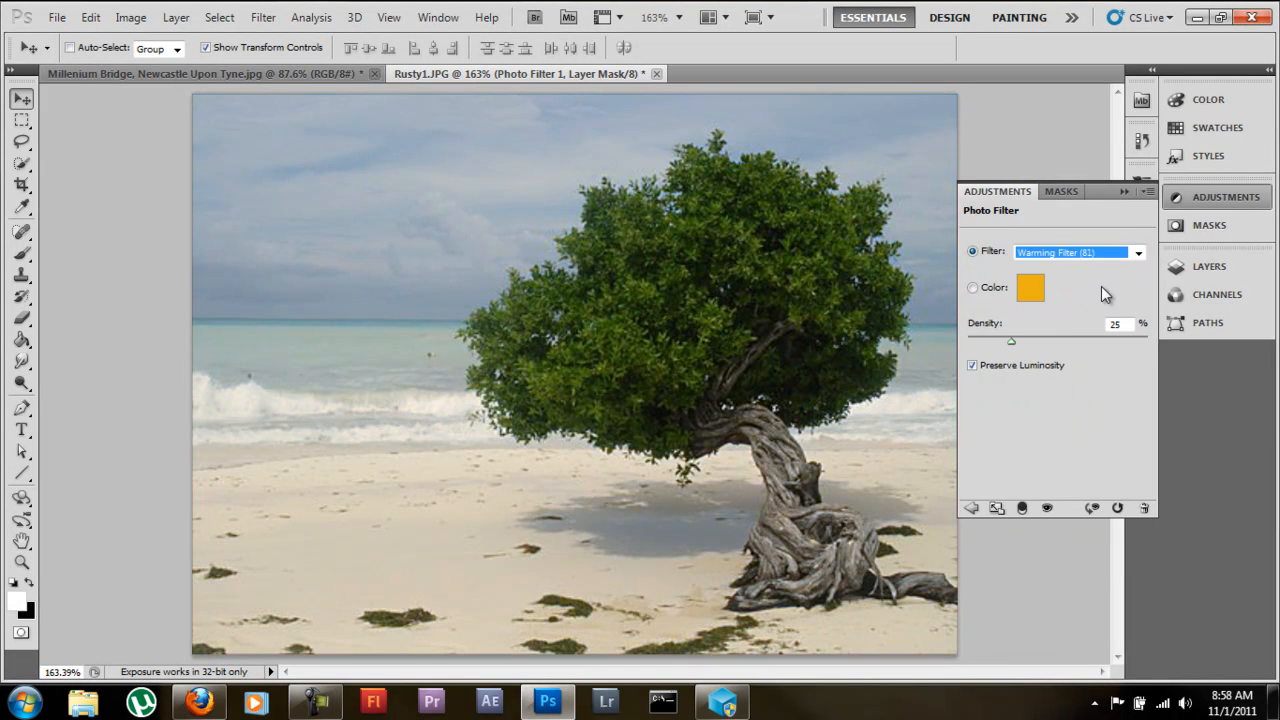
pyautogui.click(1100, 252)
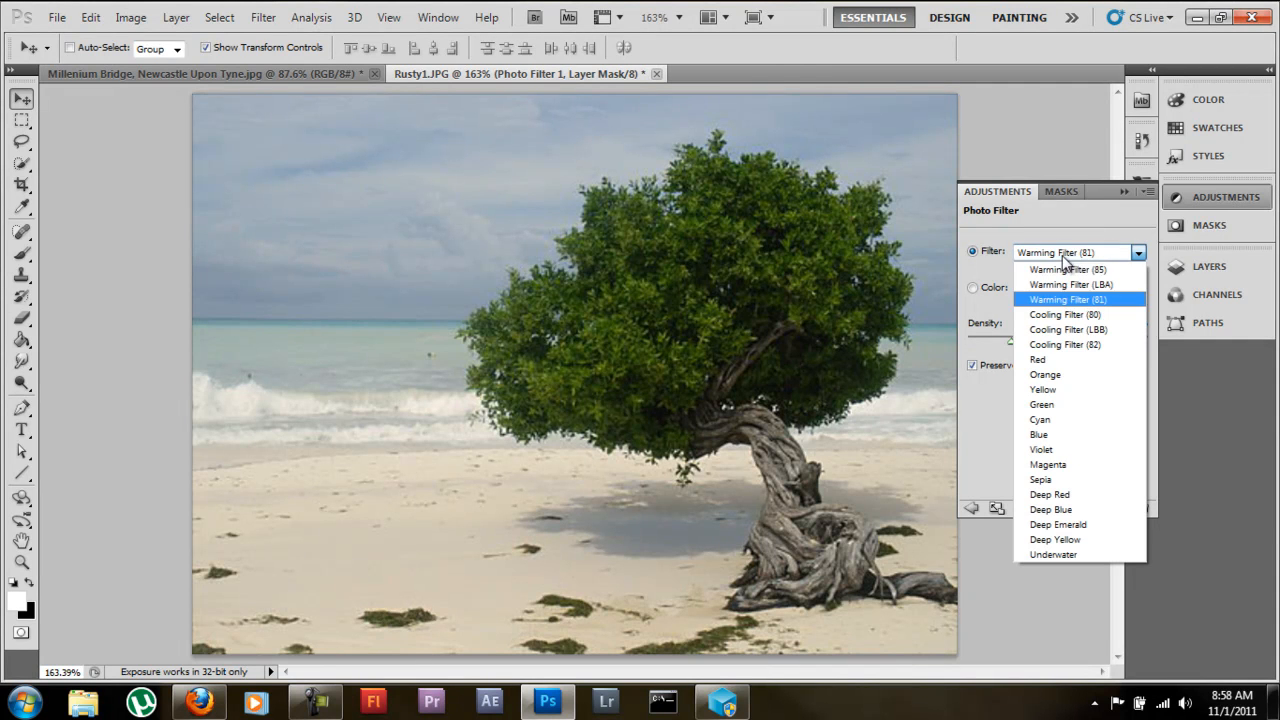
pyautogui.click(1059, 434)
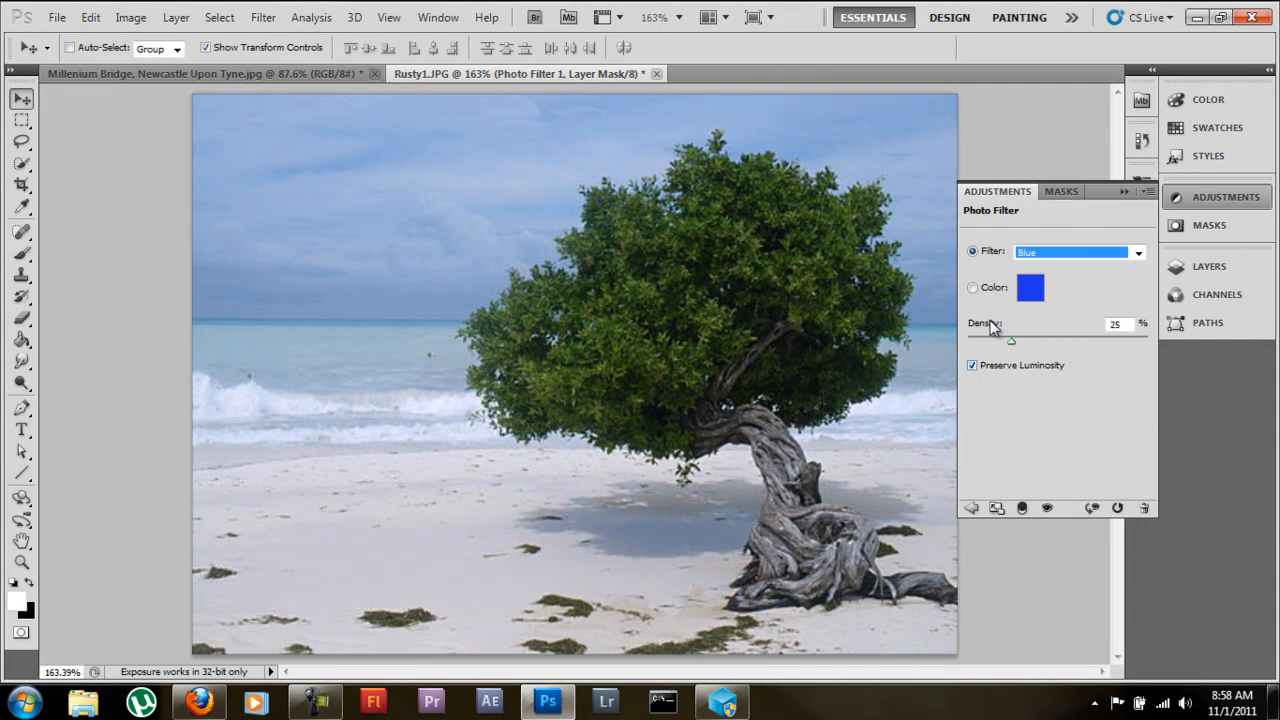
# Switch the Photo Filter to a custom color and choose very dark blue 000632
pyautogui.click(996, 291)
pyautogui.click(1029, 289)
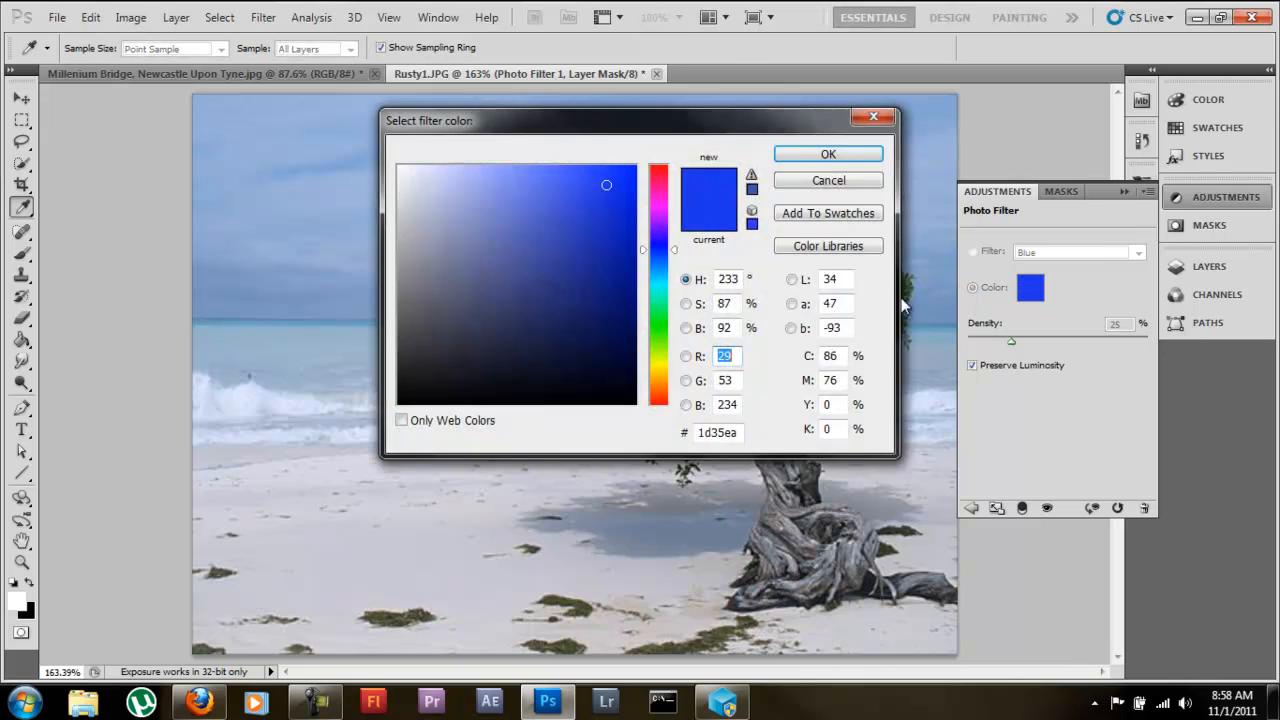
pyautogui.click(634, 357)
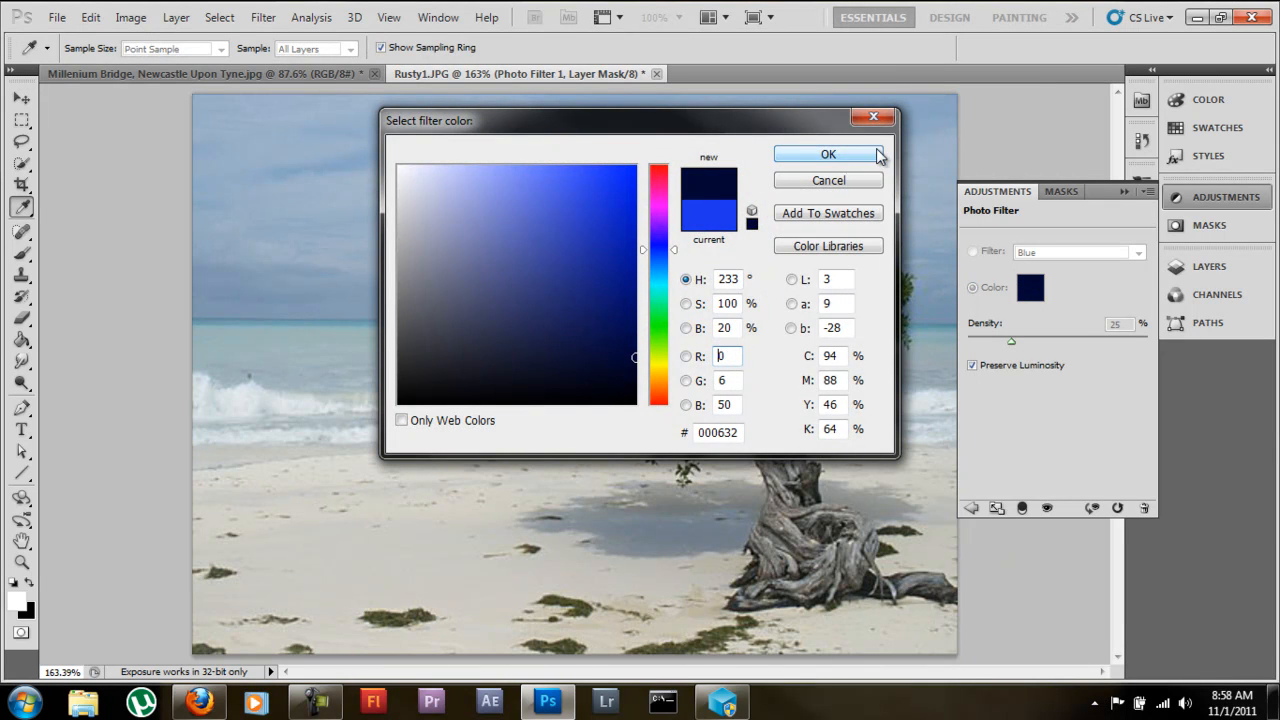
pyautogui.click(876, 150)
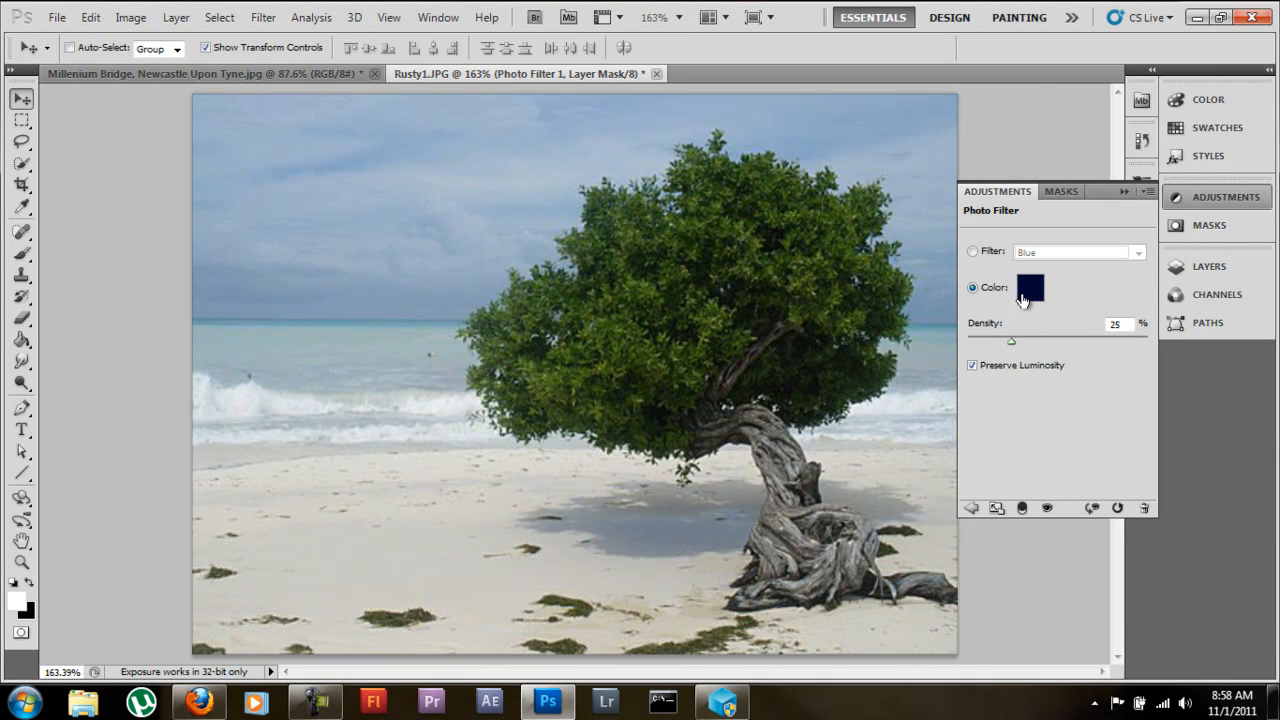
# Change the Photo Filter color to pure red ff0000 and set its density to 100%
pyautogui.click(1023, 300)
pyautogui.moveTo(558, 339)
pyautogui.mouseDown()
pyautogui.moveTo(606, 317)
pyautogui.moveTo(593, 260)
pyautogui.moveTo(644, 249)
pyautogui.moveTo(661, 144)
pyautogui.mouseUp()
pyautogui.click(828, 154)
pyautogui.press('v')
pyautogui.moveTo(1009, 345); pyautogui.dragTo(1039, 346)
pyautogui.moveTo(1116, 335); pyautogui.dragTo(1152, 334)
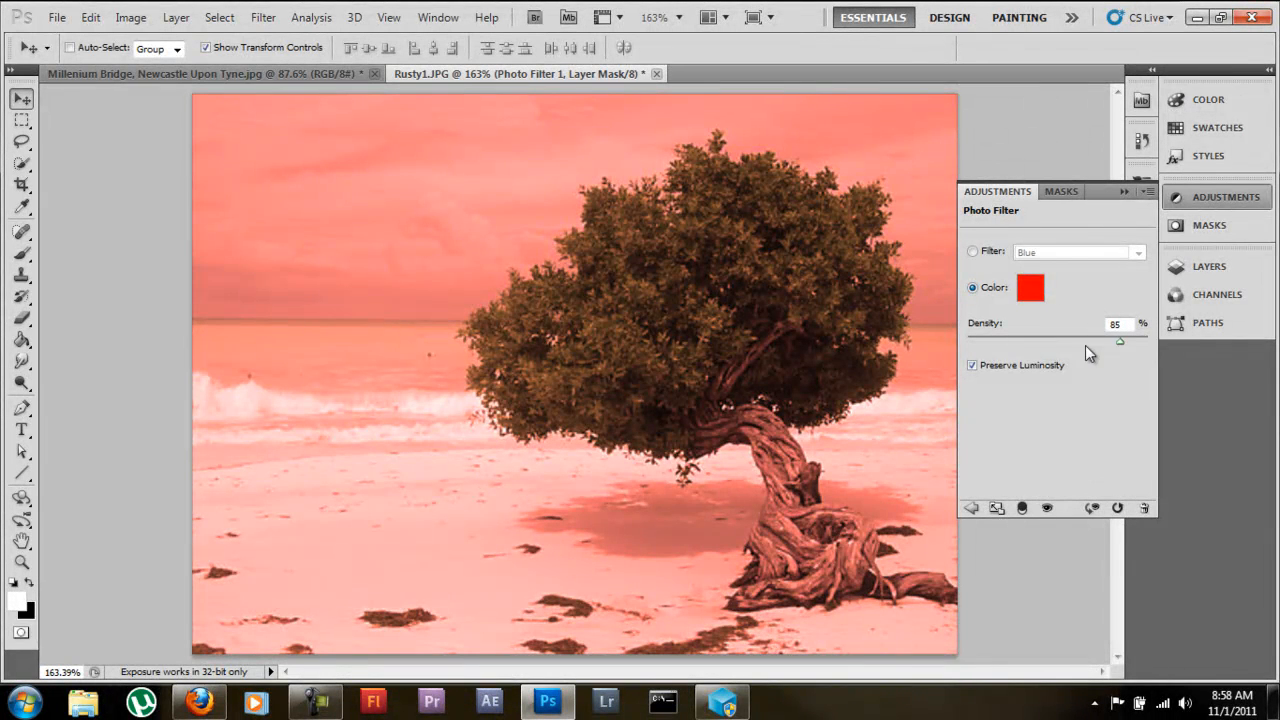
pyautogui.moveTo(1003, 344); pyautogui.dragTo(1155, 336)
# Change the Photo Filter color to bright green 3cff00 and lower its density to about 37%
pyautogui.click(1030, 288)
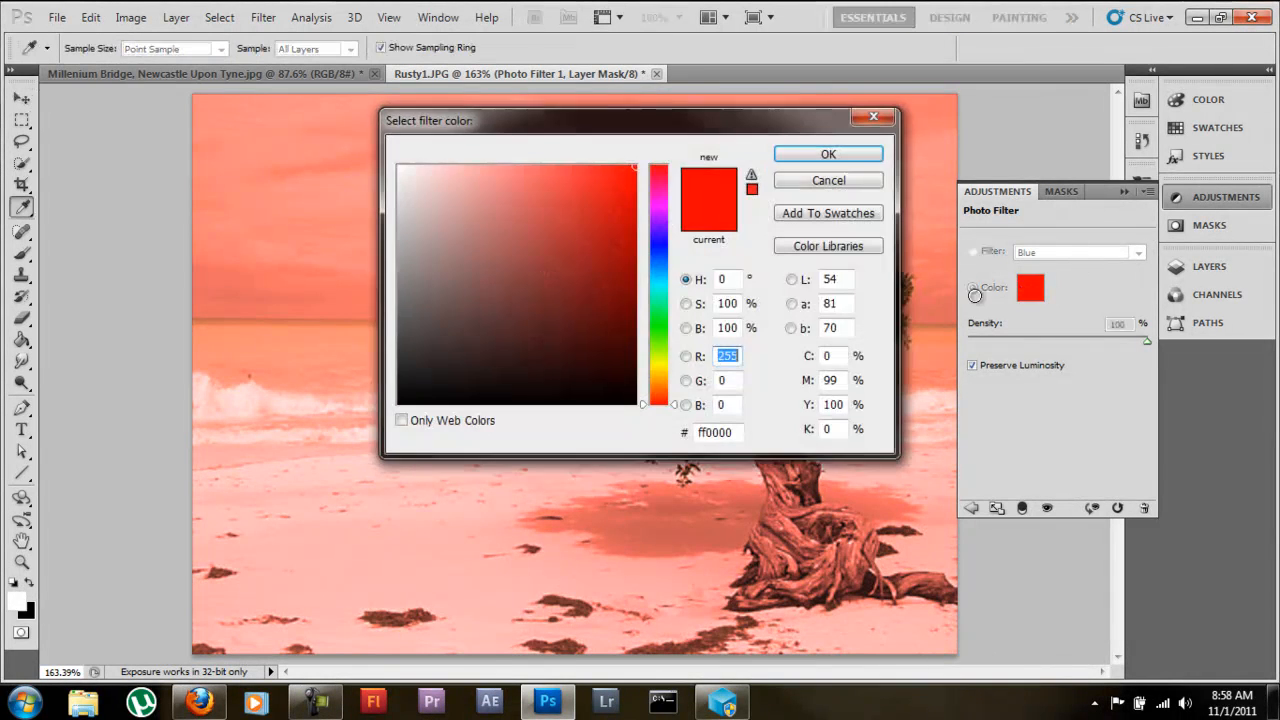
pyautogui.moveTo(644, 339); pyautogui.dragTo(659, 328)
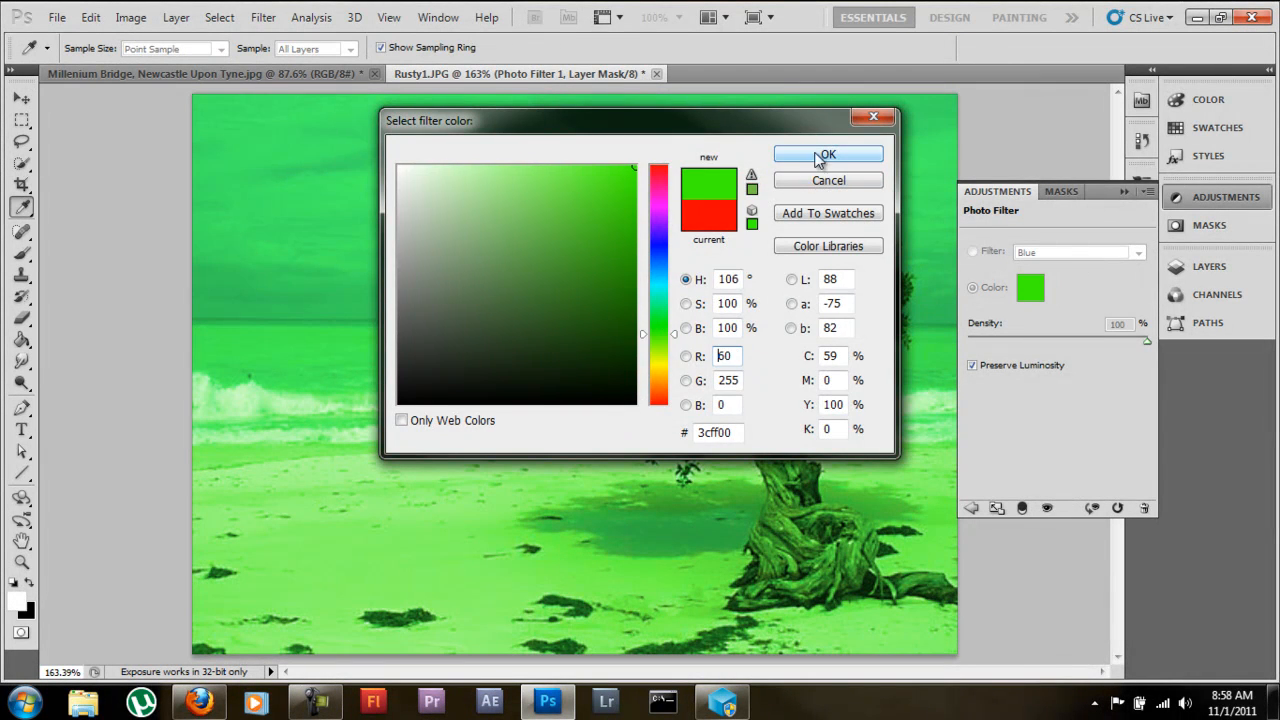
pyautogui.click(828, 154)
pyautogui.moveTo(997, 341); pyautogui.dragTo(1029, 345)
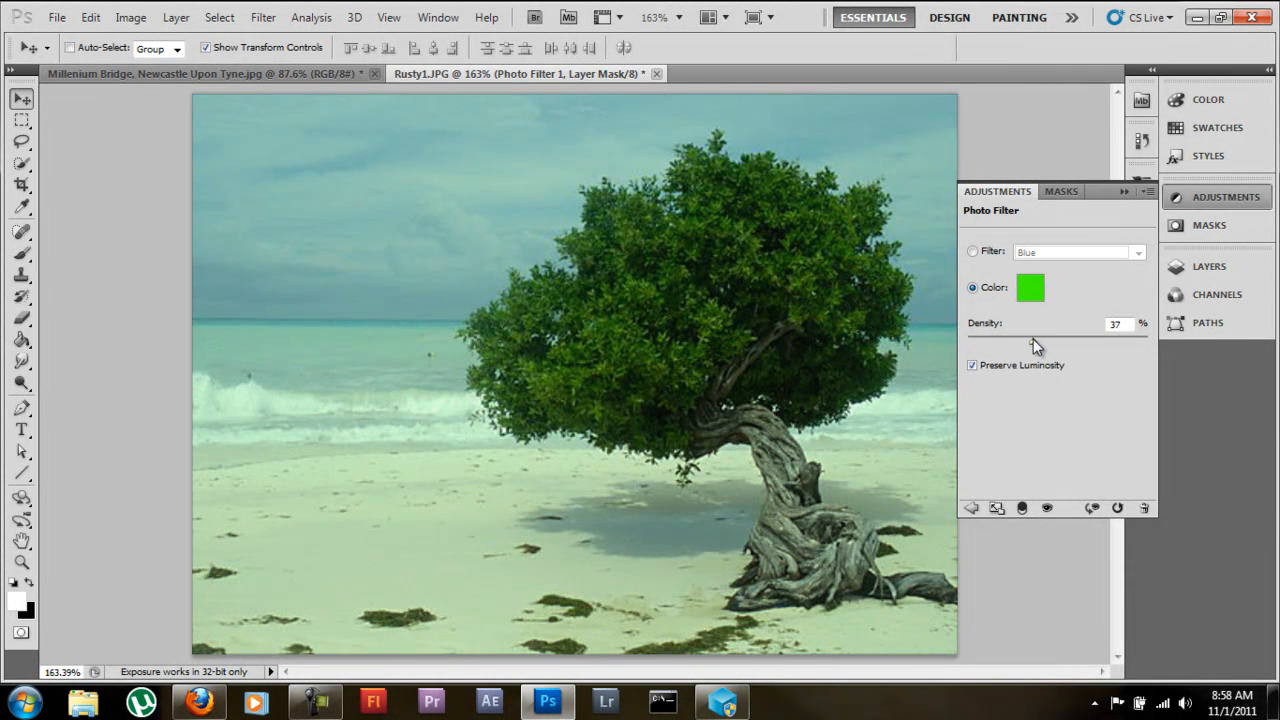
# Return to the layer list and delete the Photo Filter adjustment layer
pyautogui.click(1122, 191)
pyautogui.click(1209, 266)
pyautogui.moveTo(1078, 345); pyautogui.dragTo(1129, 405)
# Add a Hue/Saturation adjustment layer above the Background copy and set its saturation to -50
pyautogui.click(1054, 405)
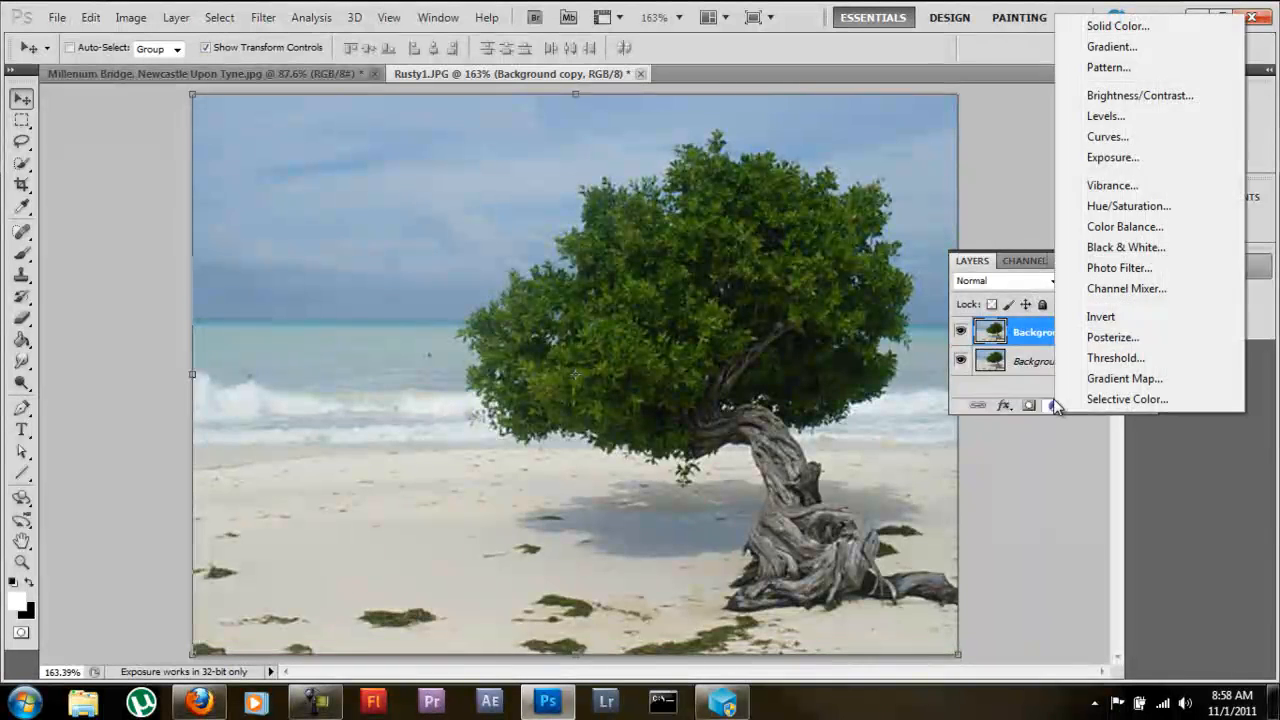
pyautogui.click(1128, 207)
pyautogui.click(1121, 309)
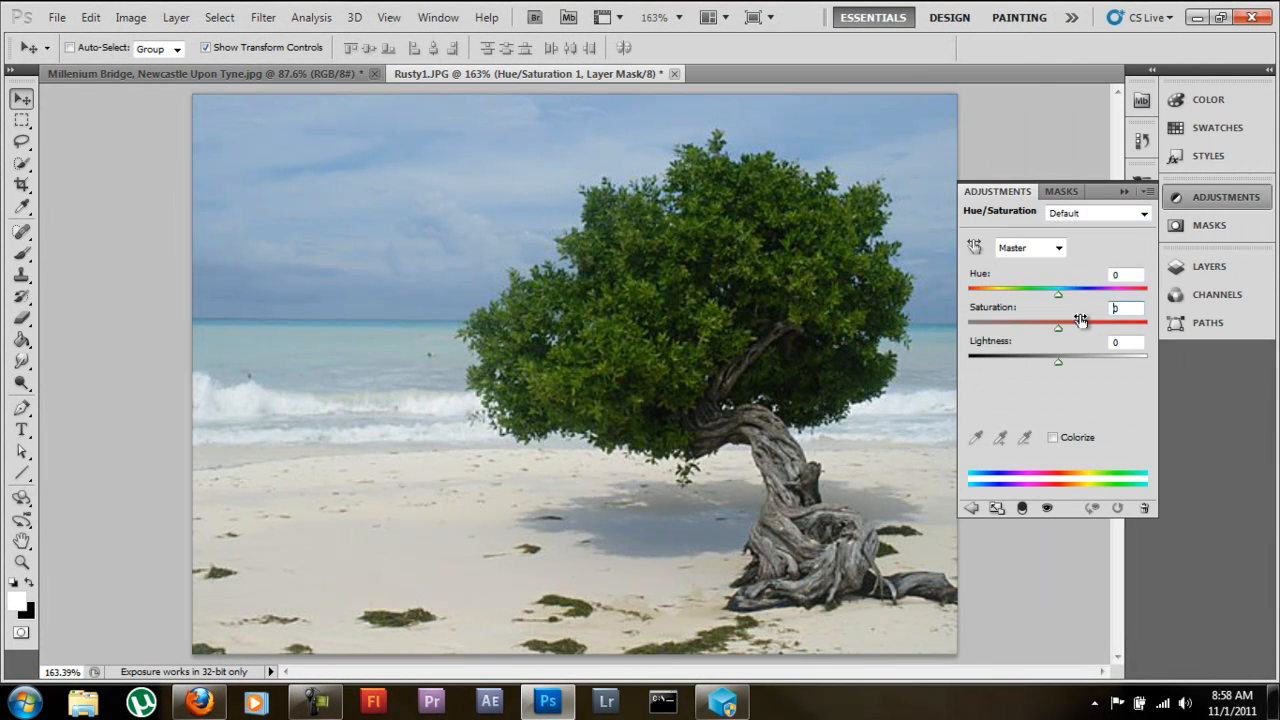
pyautogui.write('-5')
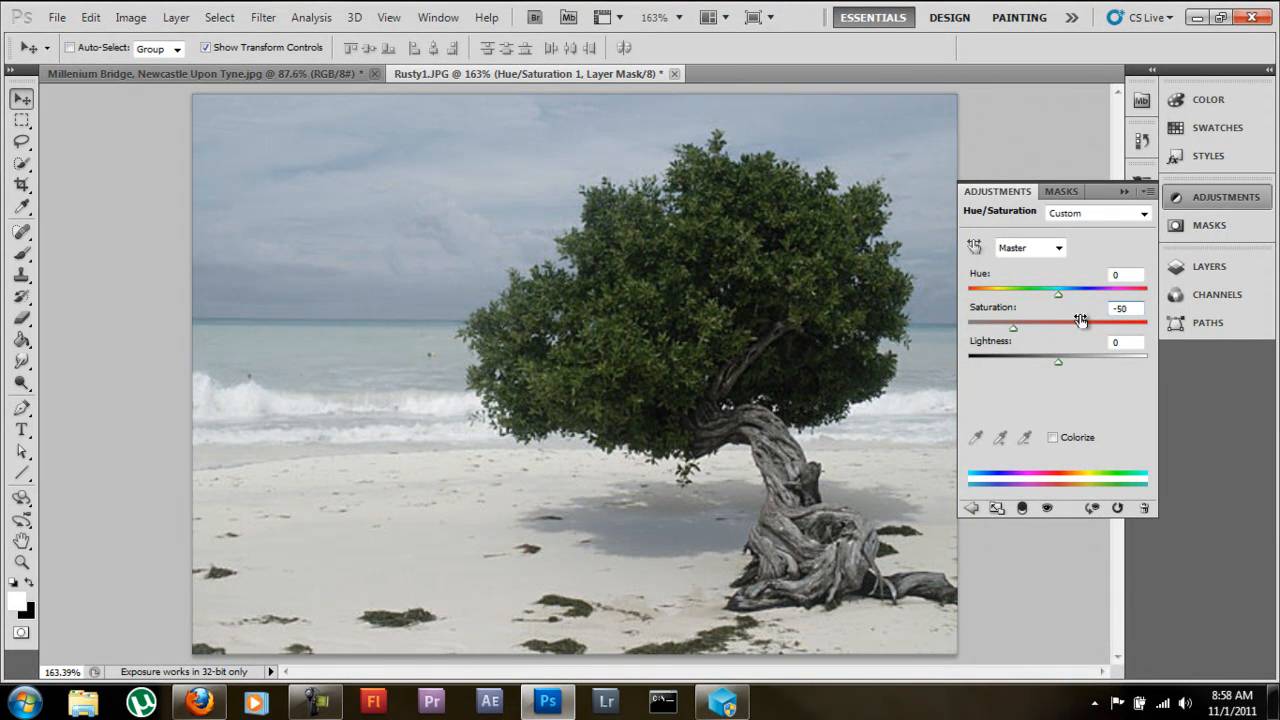
# Add a Photo Filter adjustment layer directly above the Background copy with a custom green color and increase its density
pyautogui.click(1124, 191)
pyautogui.click(1209, 266)
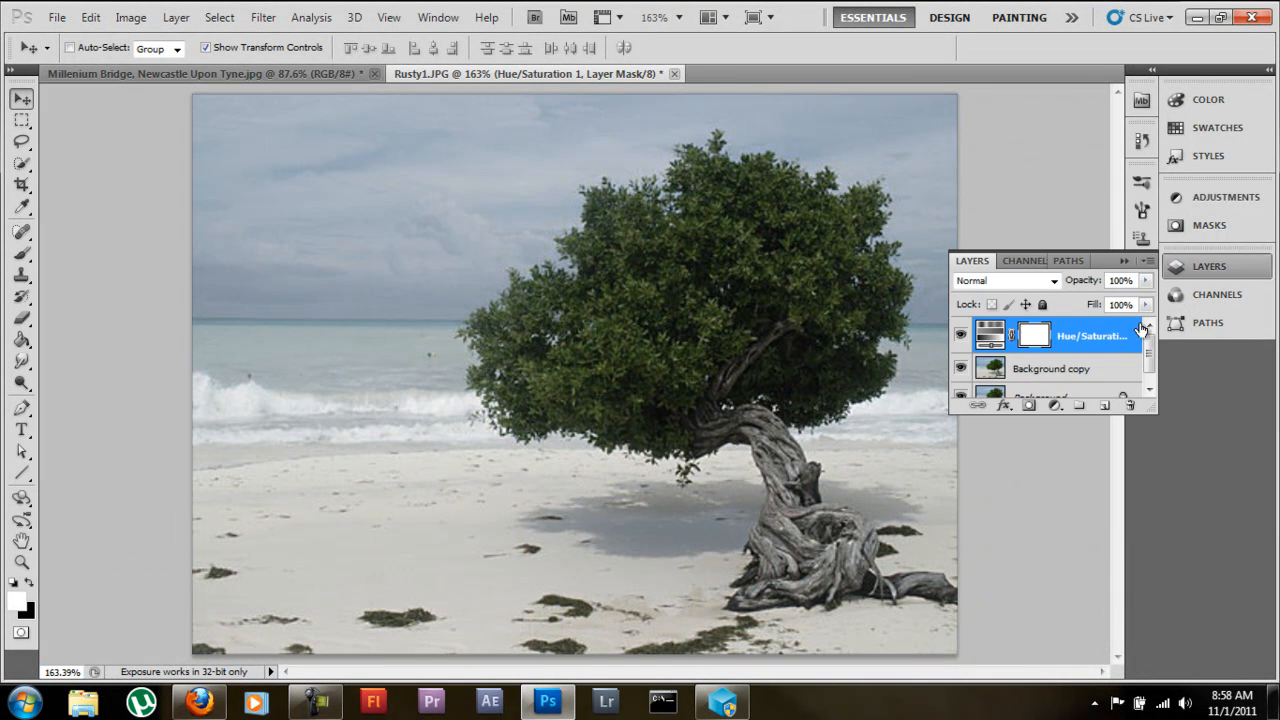
pyautogui.click(1062, 368)
pyautogui.click(1054, 405)
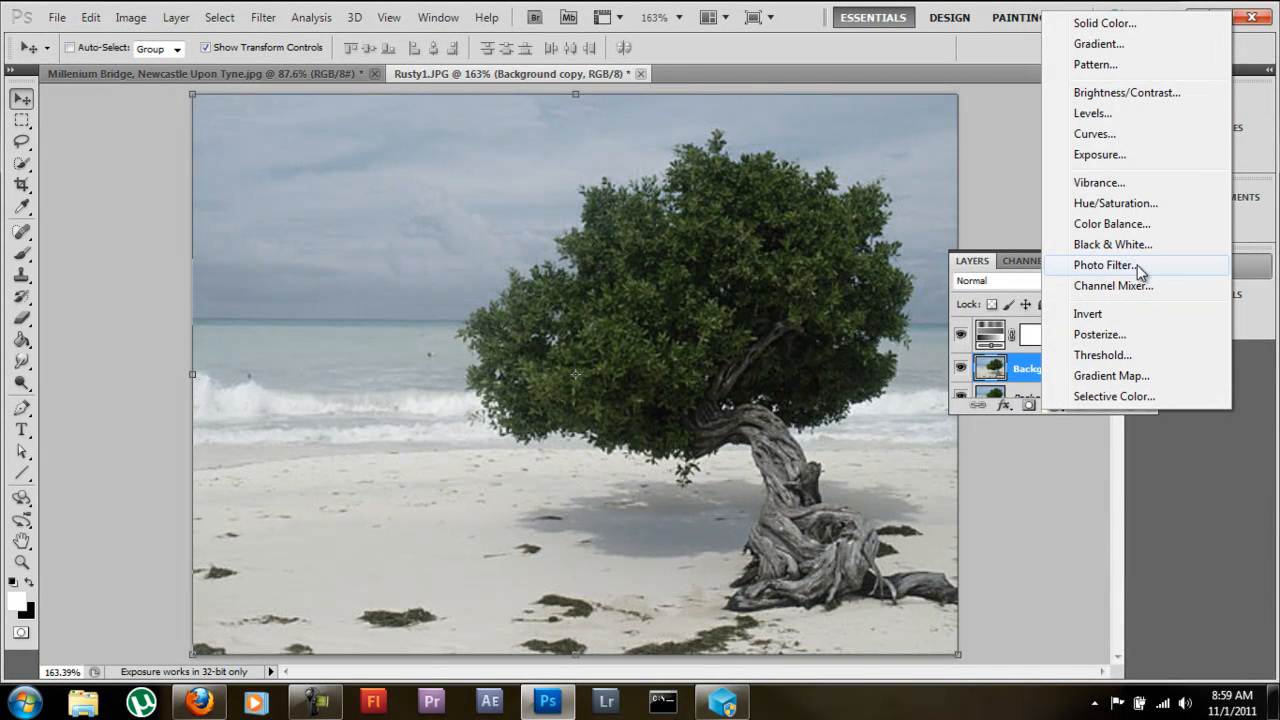
pyautogui.click(1106, 265)
pyautogui.click(1020, 290)
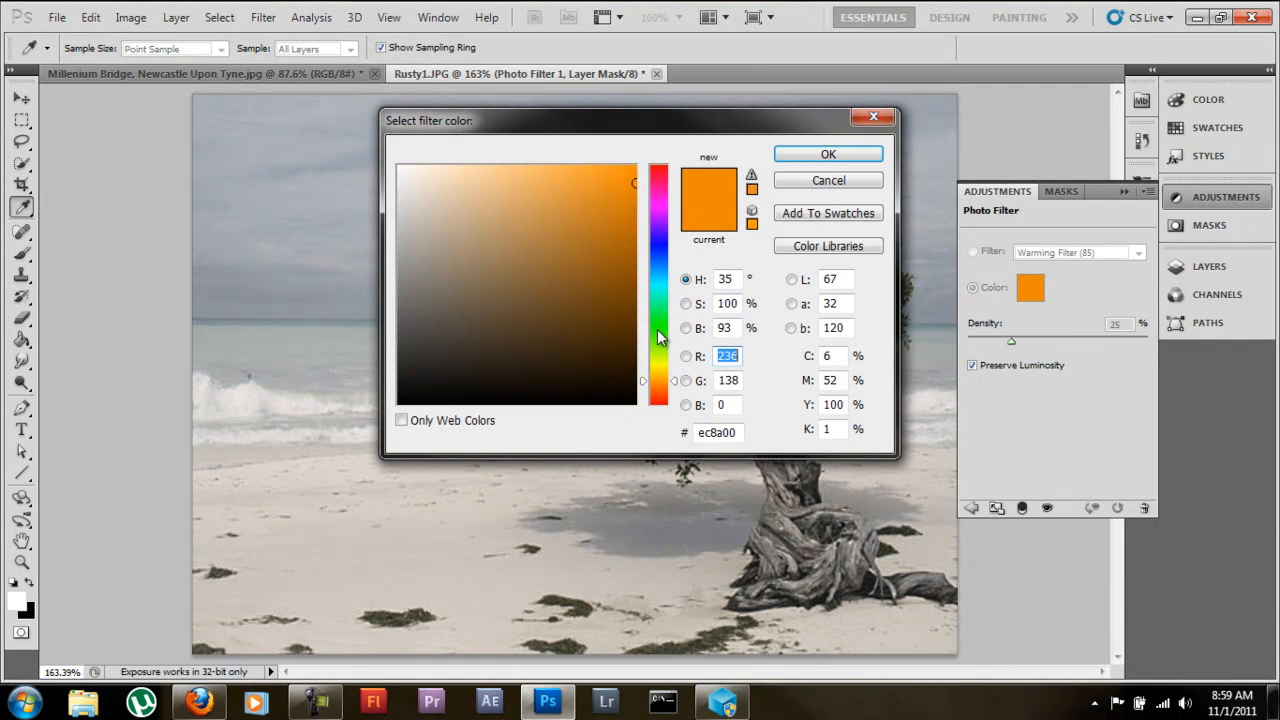
pyautogui.click(657, 330)
pyautogui.click(828, 154)
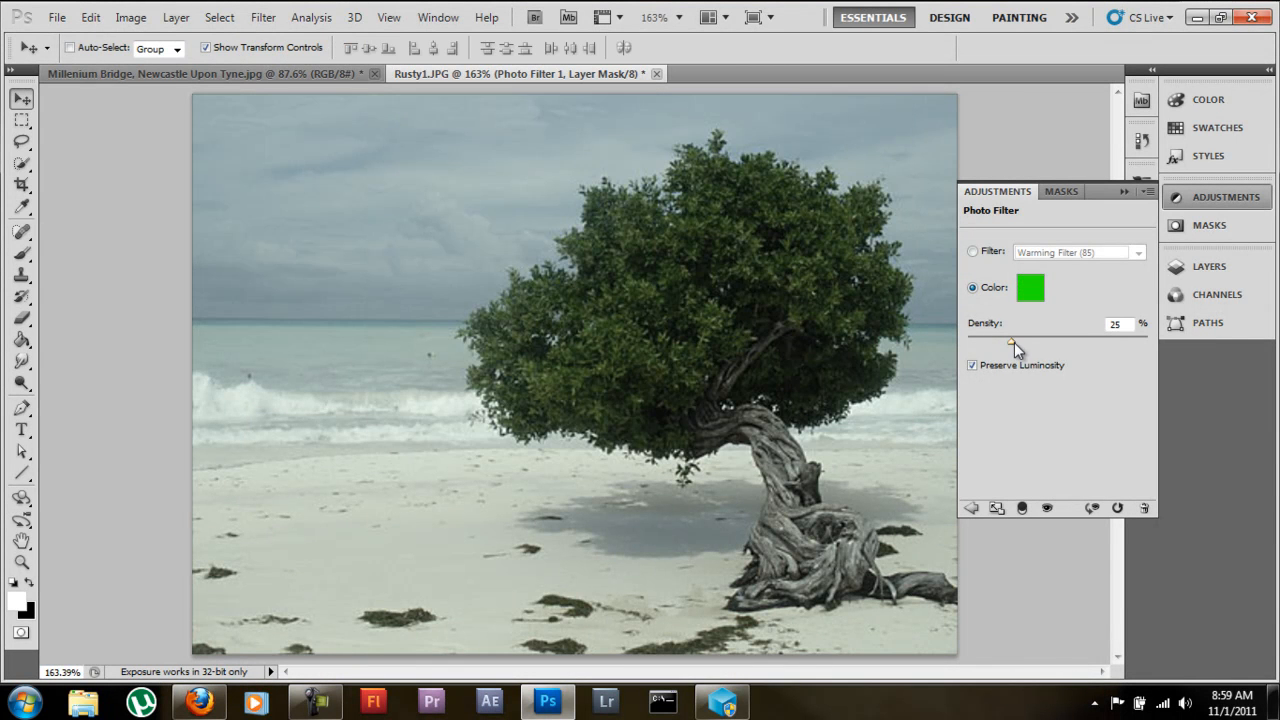
pyautogui.moveTo(1031, 348); pyautogui.dragTo(1064, 343)
pyautogui.moveTo(1028, 345); pyautogui.dragTo(1042, 344)
# Delete the Photo Filter and Hue/Saturation adjustment layers, keeping only the Background copy and Background
pyautogui.click(1124, 191)
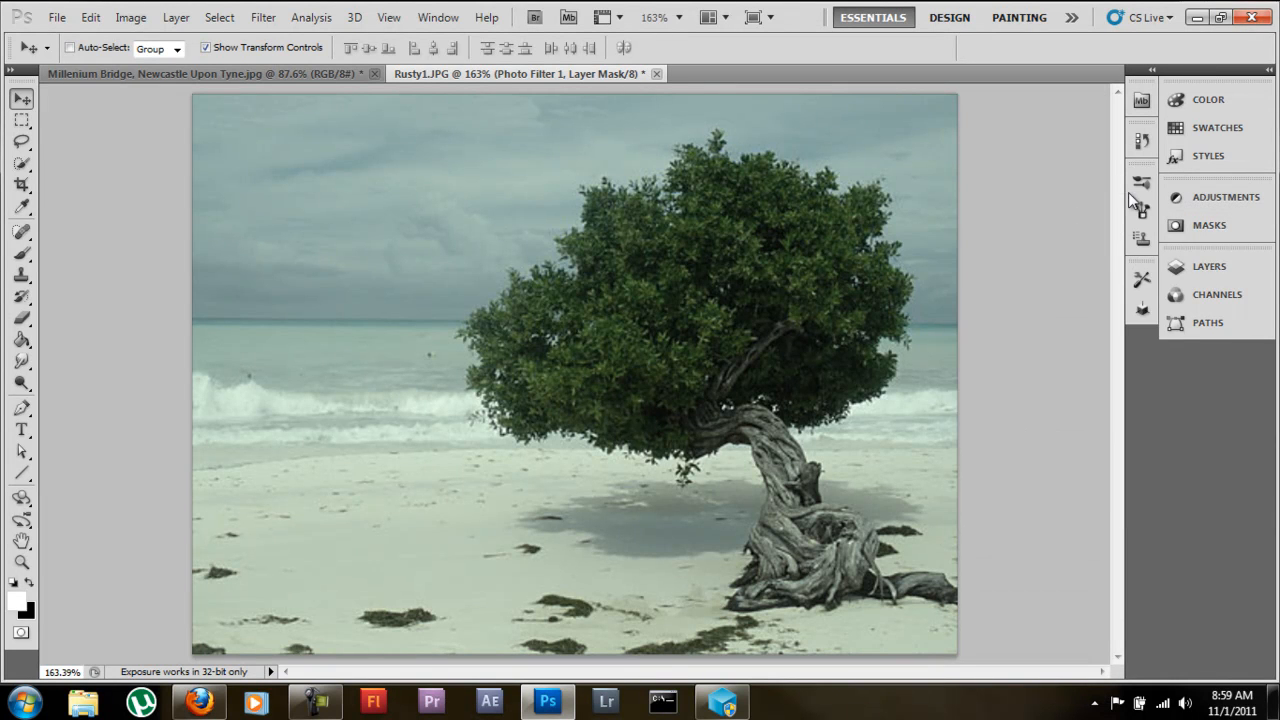
pyautogui.click(1195, 266)
pyautogui.moveTo(1008, 362); pyautogui.dragTo(1130, 405)
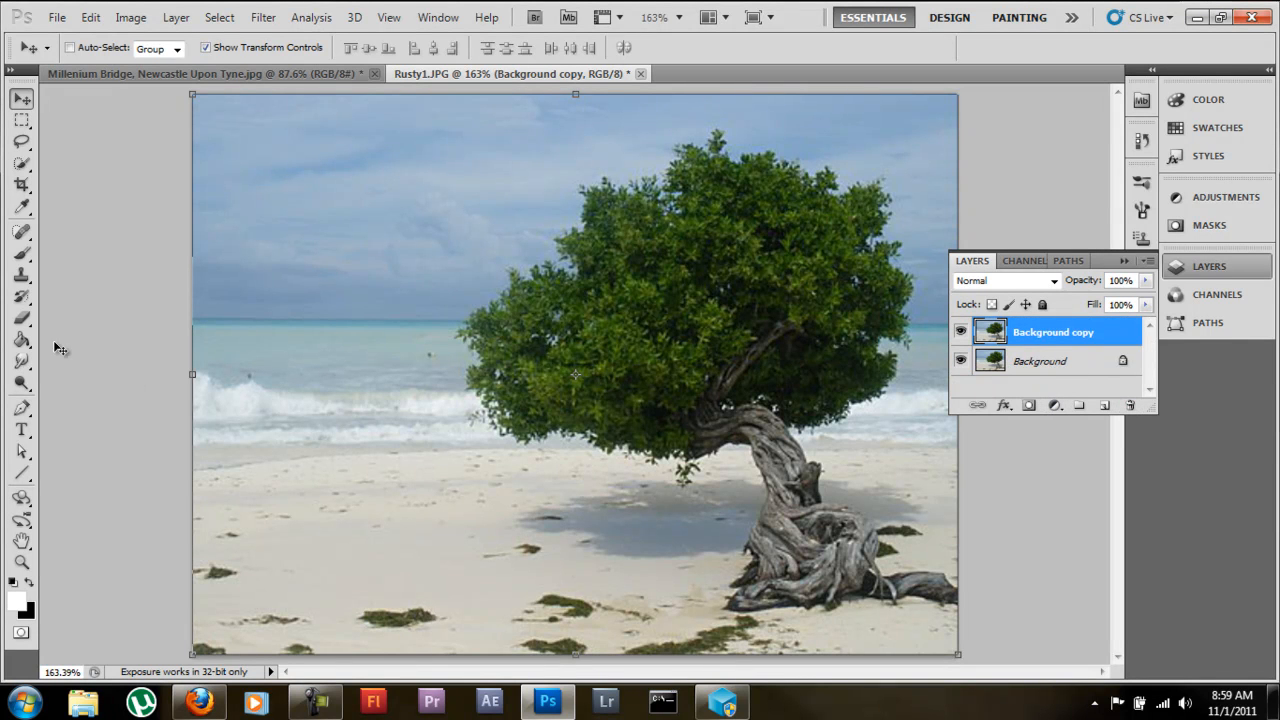
# Add a Channel Mixer adjustment layer above the Background copy with Red output values of red -12, green +53, blue -3 and constant +28
pyautogui.click(1055, 406)
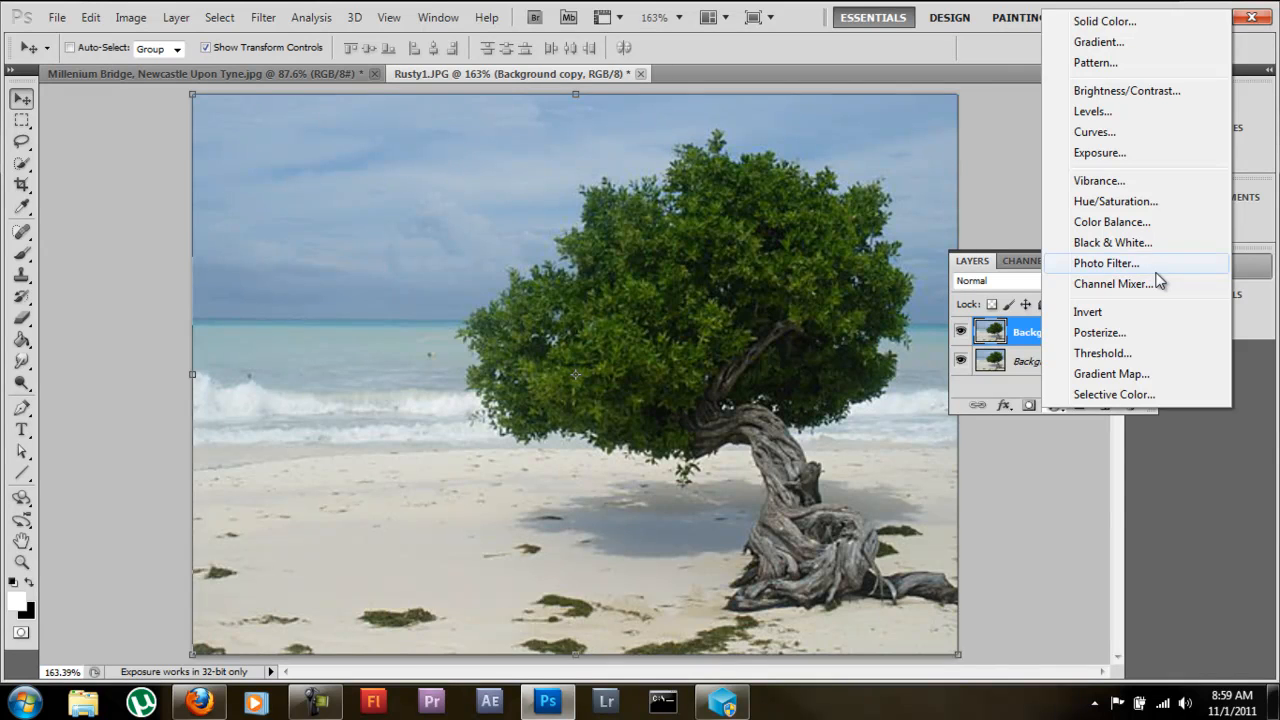
pyautogui.click(1112, 284)
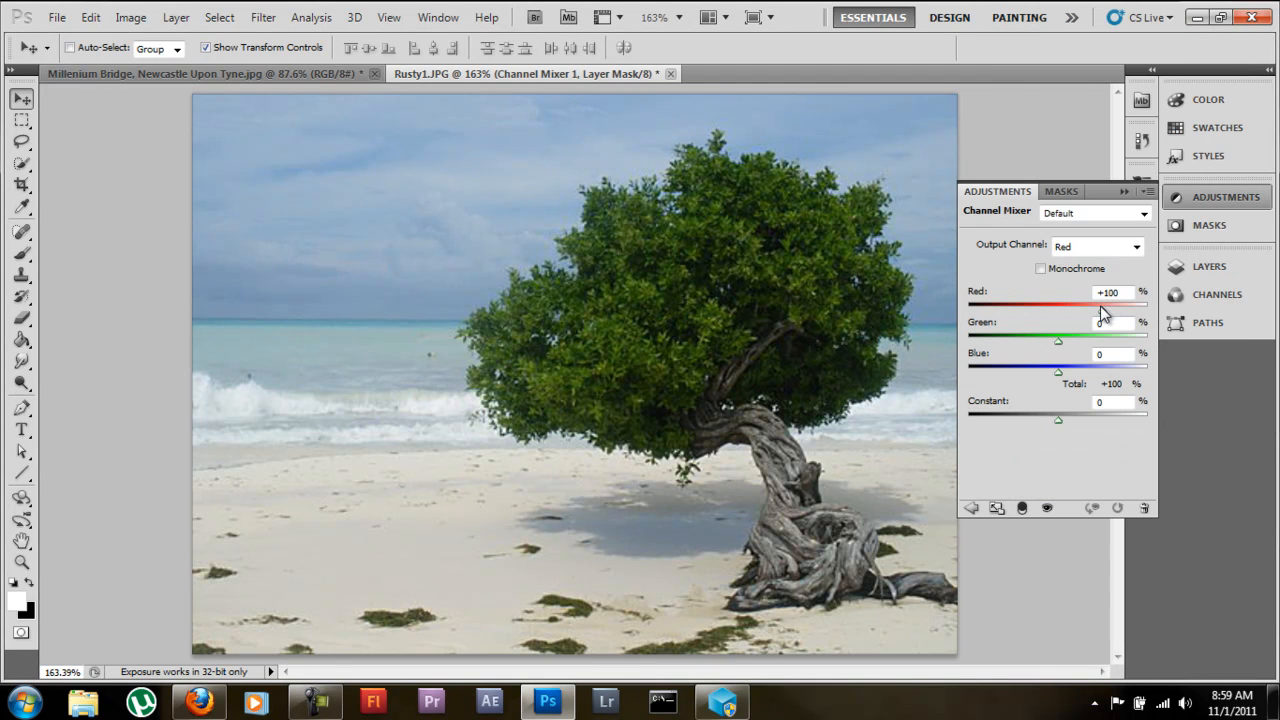
pyautogui.click(1116, 250)
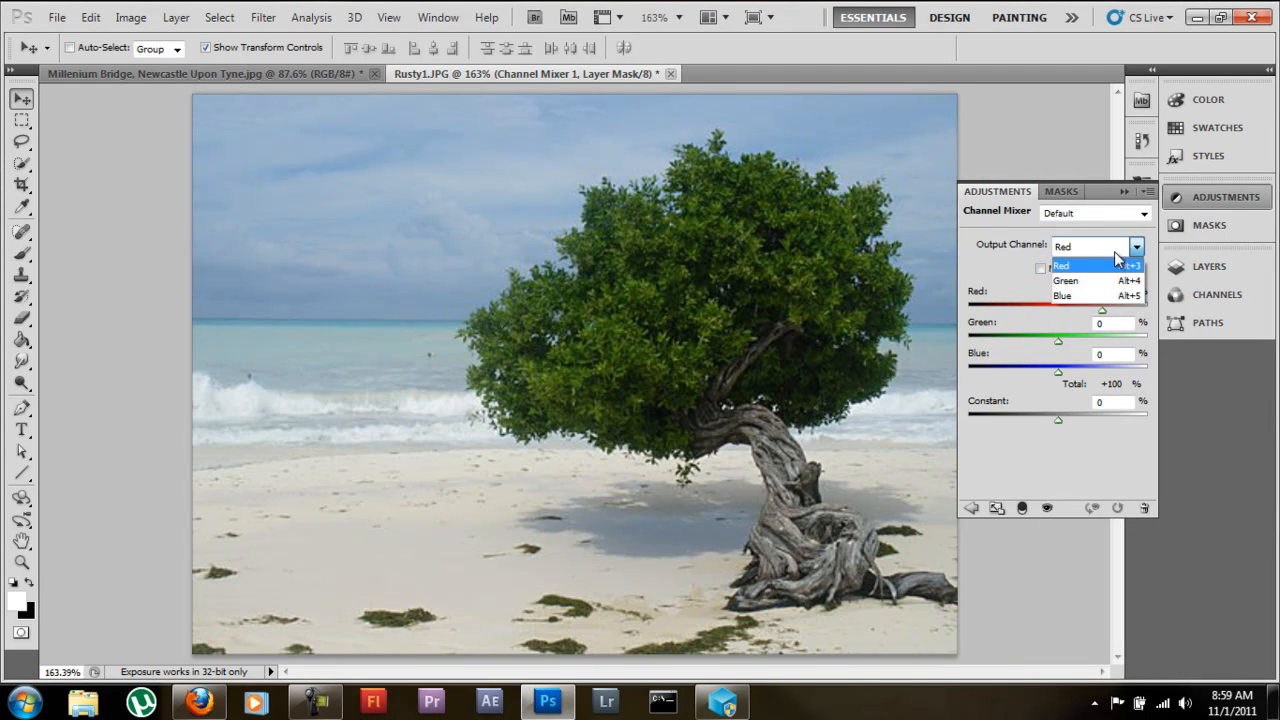
pyautogui.click(1116, 262)
pyautogui.moveTo(1104, 316); pyautogui.dragTo(1052, 310)
pyautogui.moveTo(1058, 341); pyautogui.dragTo(1081, 341)
pyautogui.moveTo(1058, 372); pyautogui.dragTo(1056, 372)
pyautogui.moveTo(1059, 417)
pyautogui.mouseDown()
pyautogui.moveTo(1131, 425)
pyautogui.moveTo(1070, 435)
pyautogui.mouseUp()
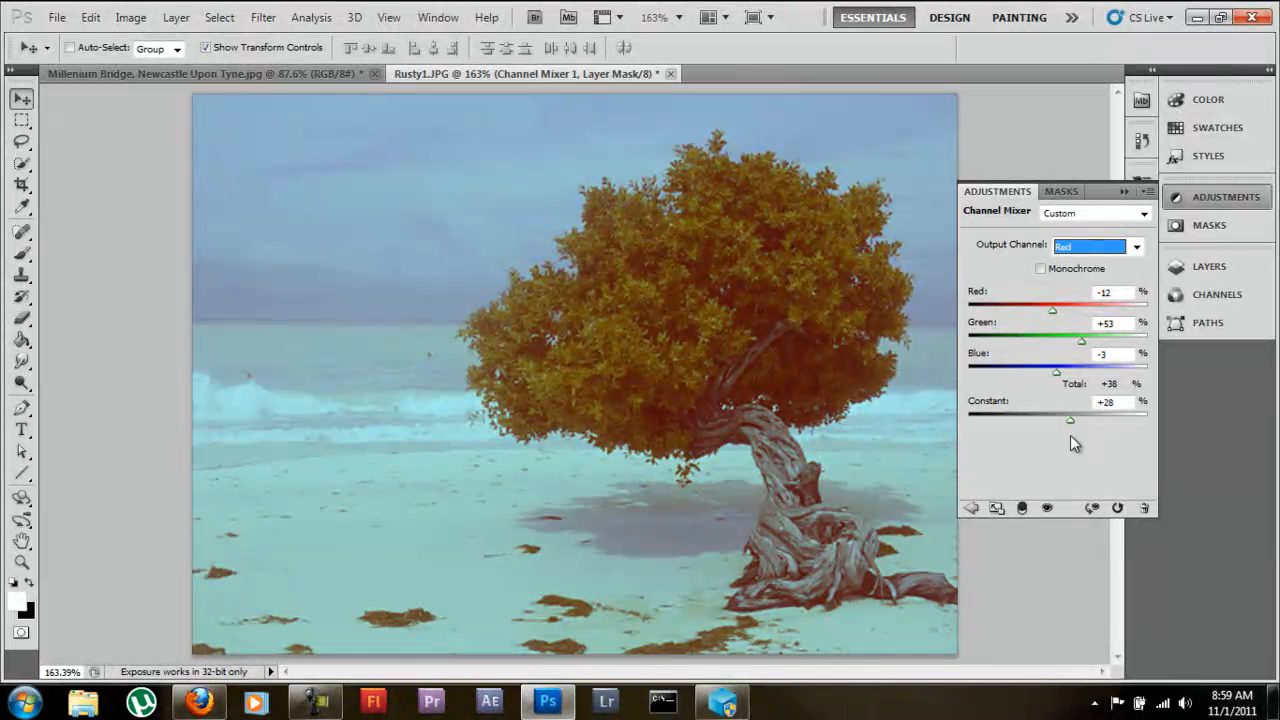
# View the Channel Mixer values for the Green output channel and return to the Red output channel
pyautogui.click(1101, 251)
pyautogui.click(1100, 280)
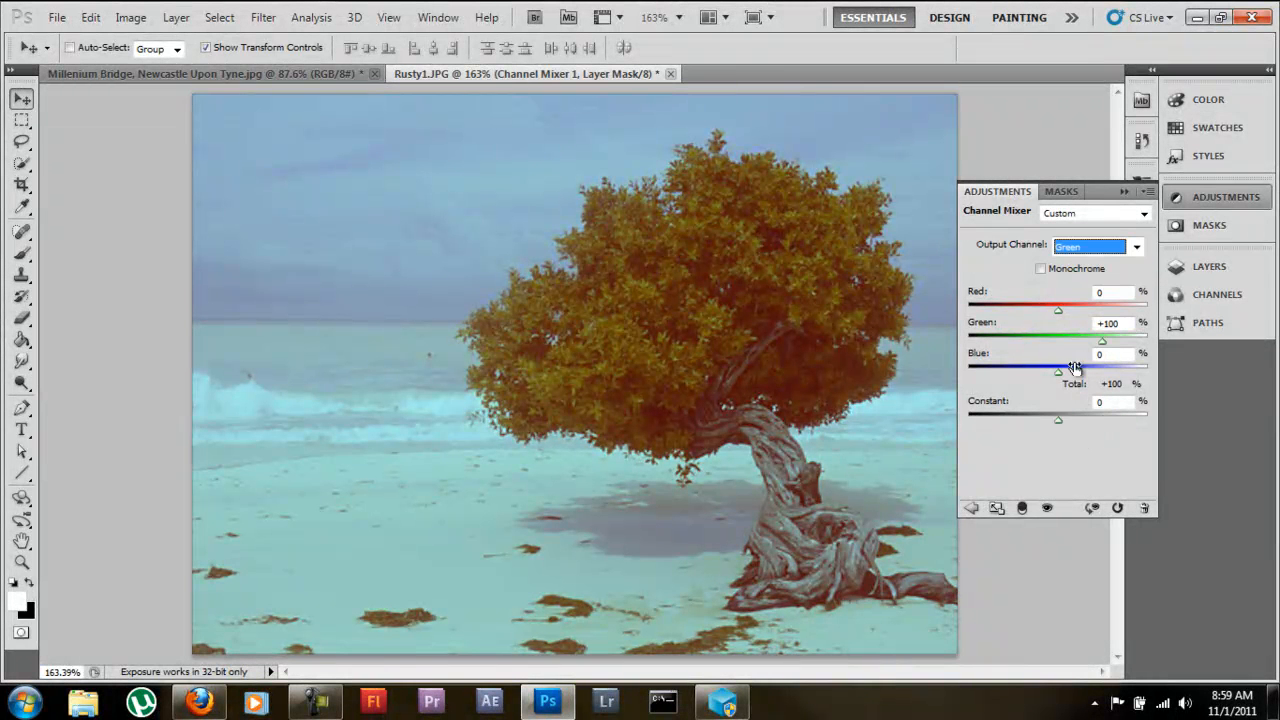
pyautogui.click(1115, 252)
pyautogui.click(1112, 267)
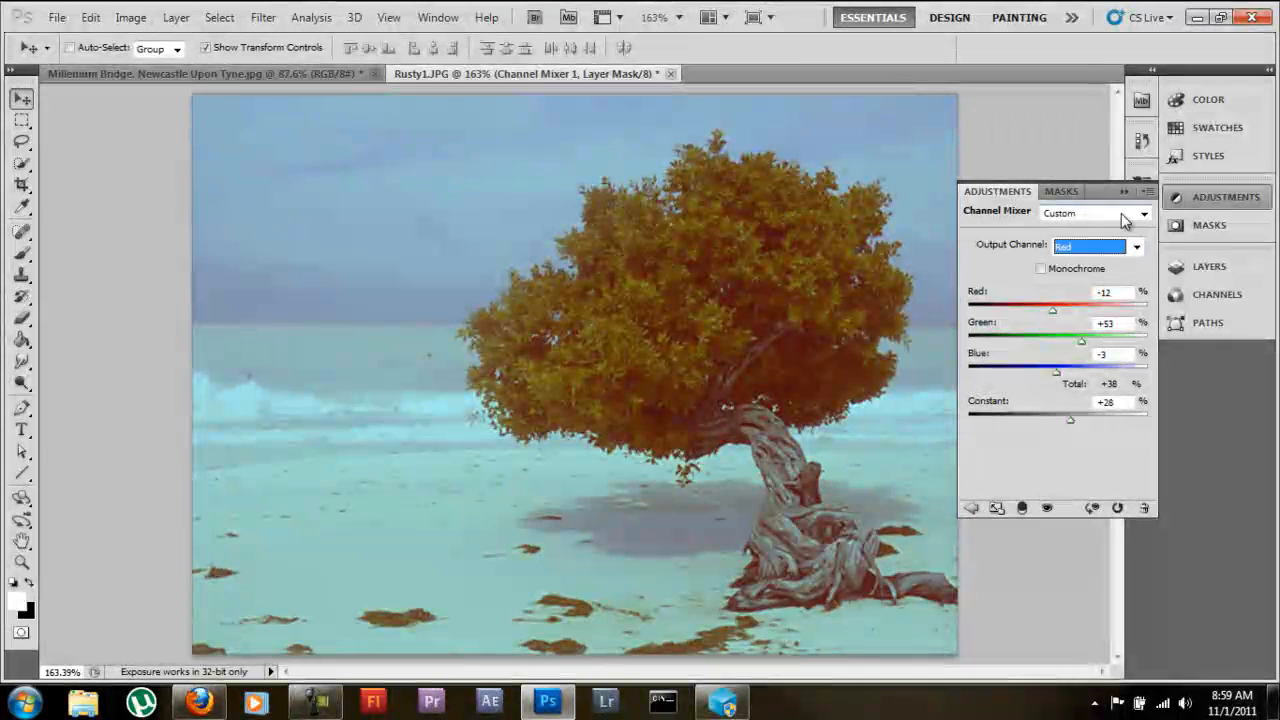
# Try the Black & White Infrared preset, switch to Black & White with Green Filter, and raise the green value to +108
pyautogui.click(1126, 214)
pyautogui.click(1140, 261)
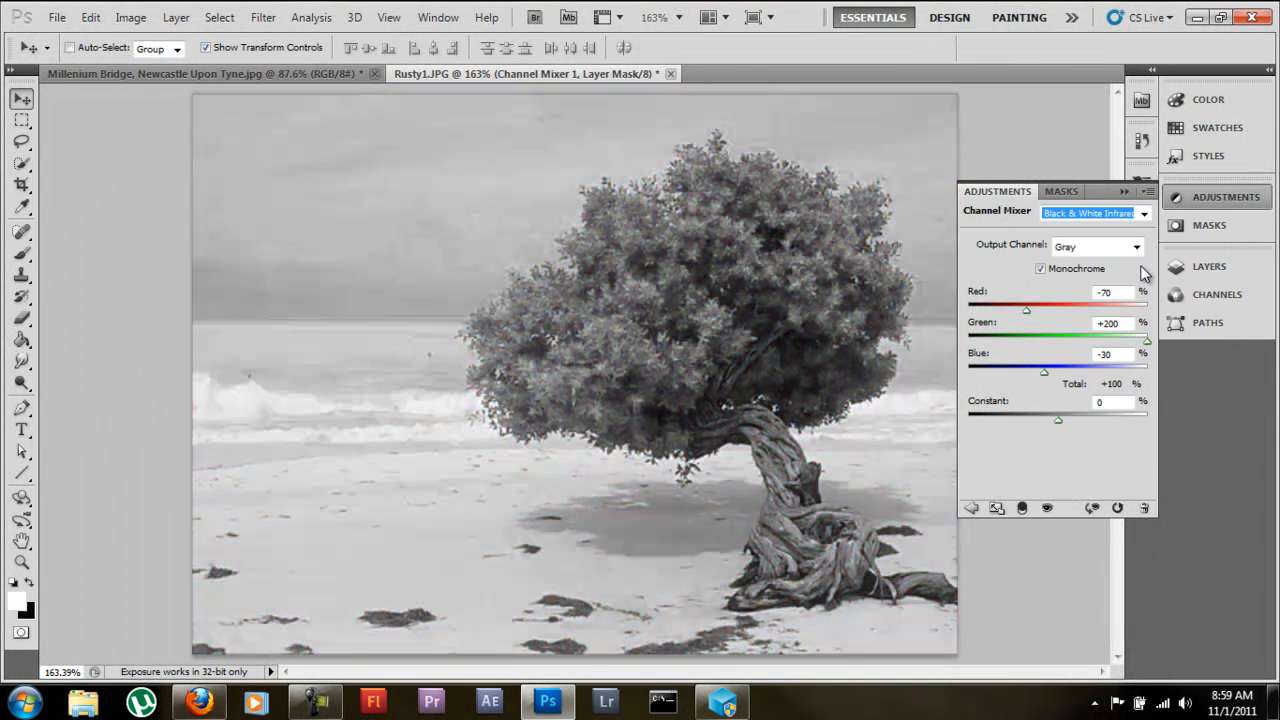
pyautogui.click(1137, 211)
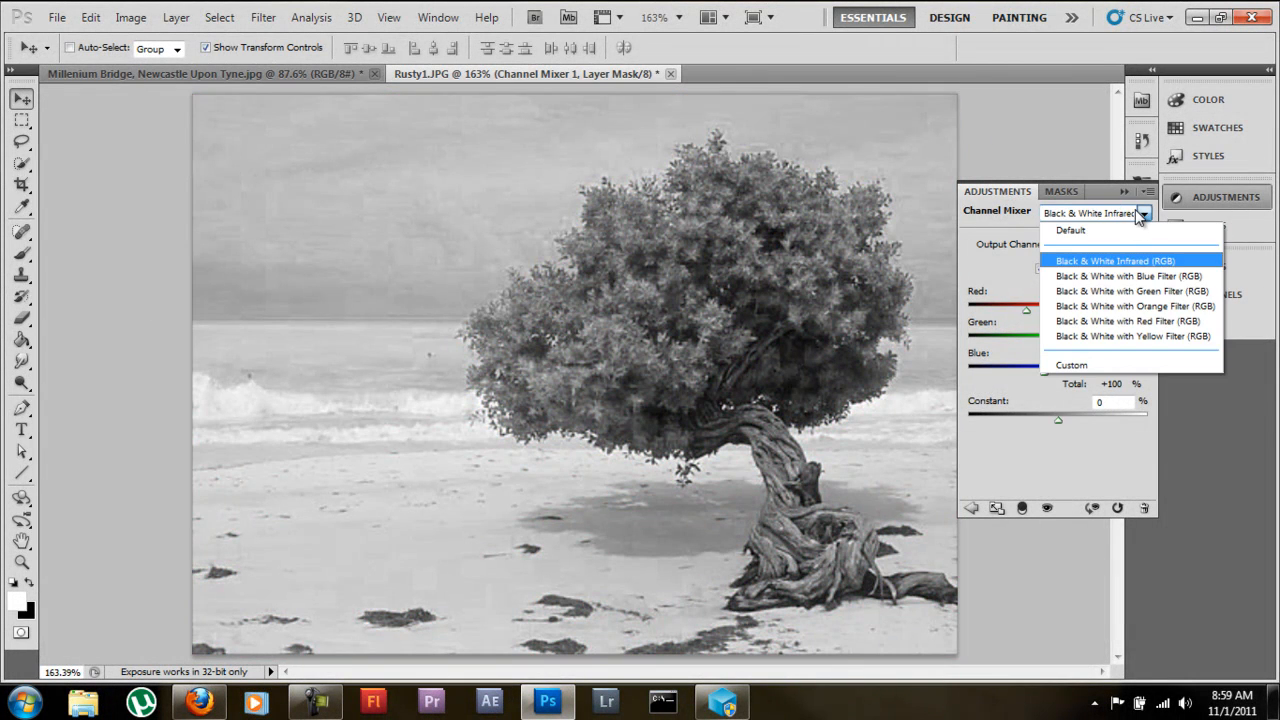
pyautogui.click(1152, 292)
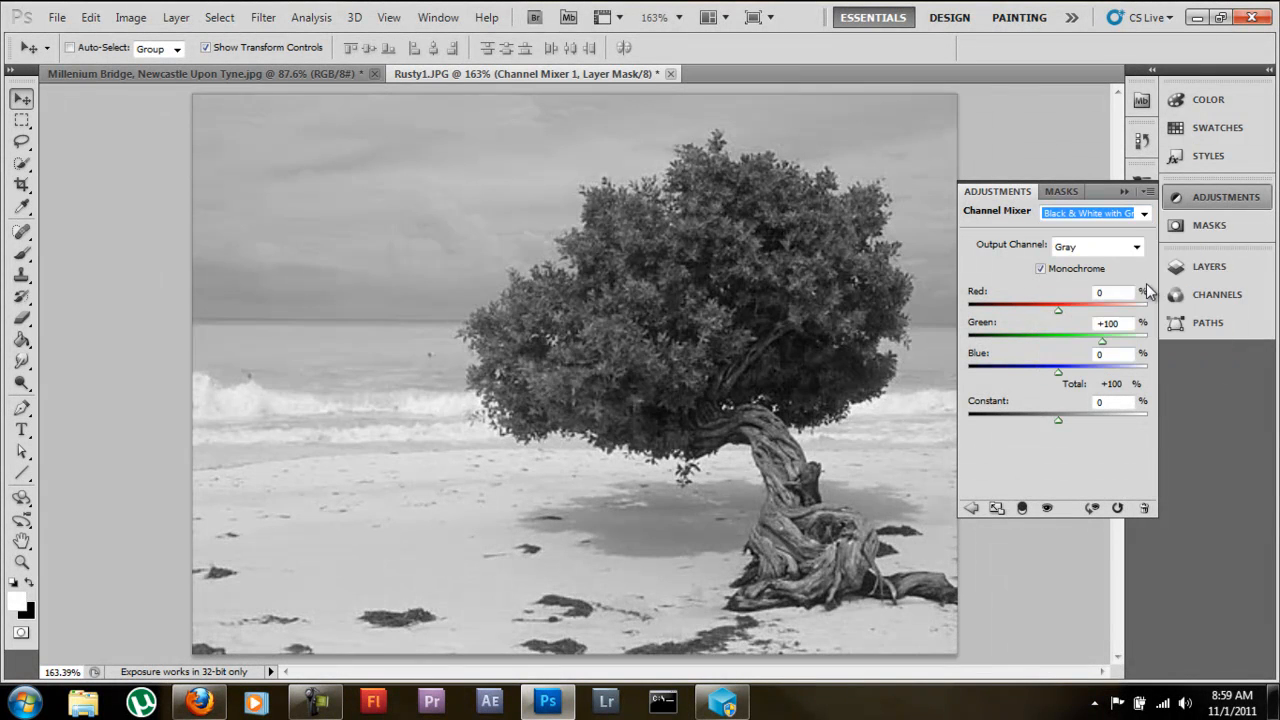
pyautogui.moveTo(1104, 342)
pyautogui.mouseDown()
pyautogui.moveTo(1077, 342)
pyautogui.moveTo(1108, 342)
pyautogui.mouseUp()
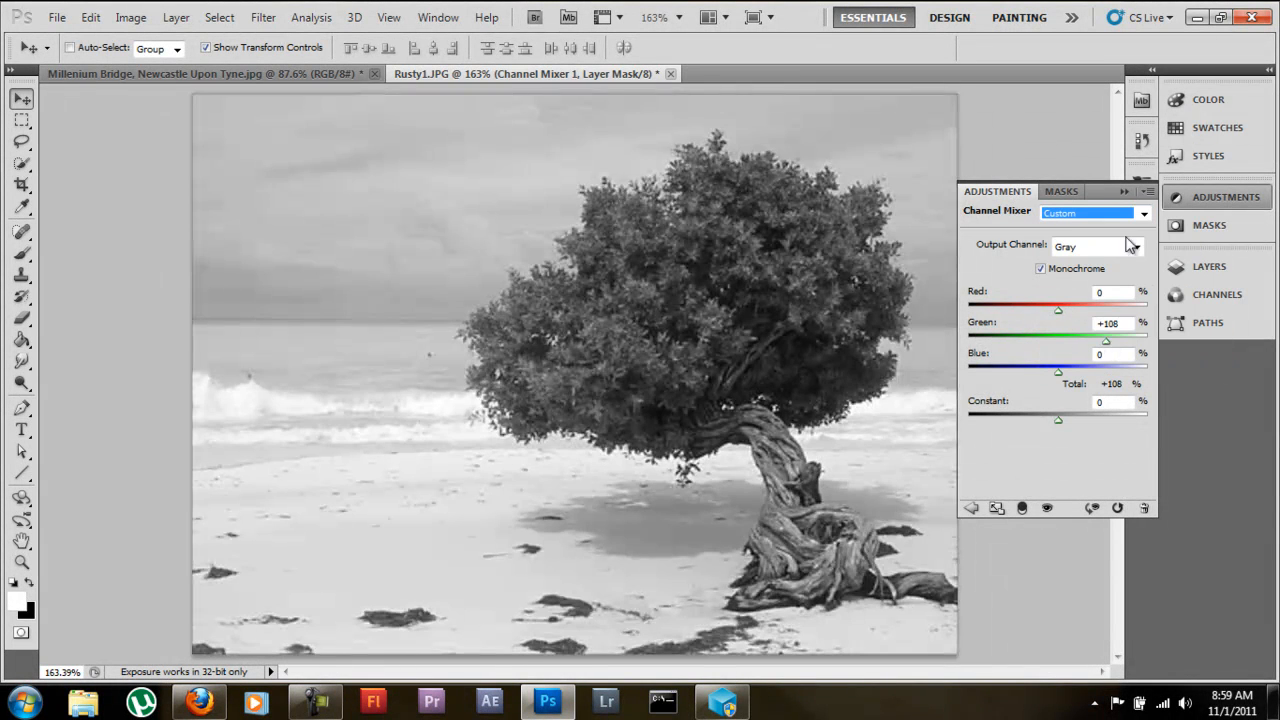
# Return to the layer list and delete the Channel Mixer adjustment layer
pyautogui.click(1125, 192)
pyautogui.click(1209, 267)
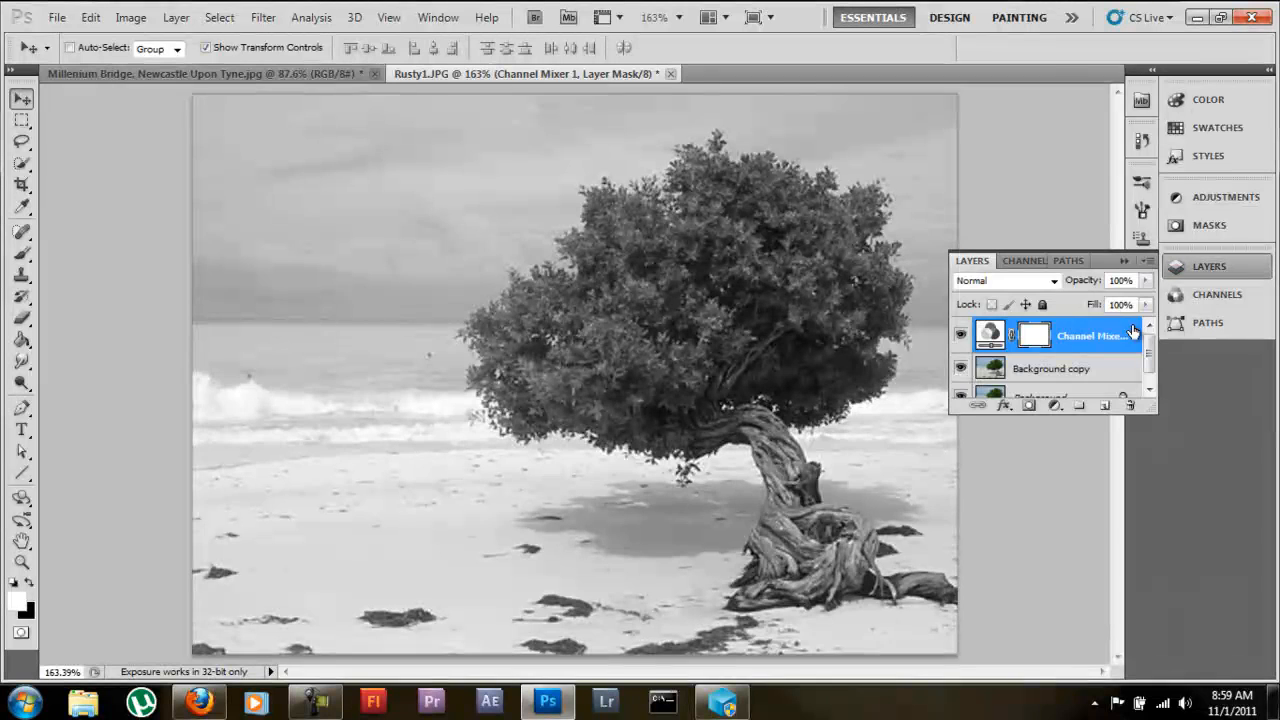
pyautogui.moveTo(1124, 331); pyautogui.dragTo(1129, 406)
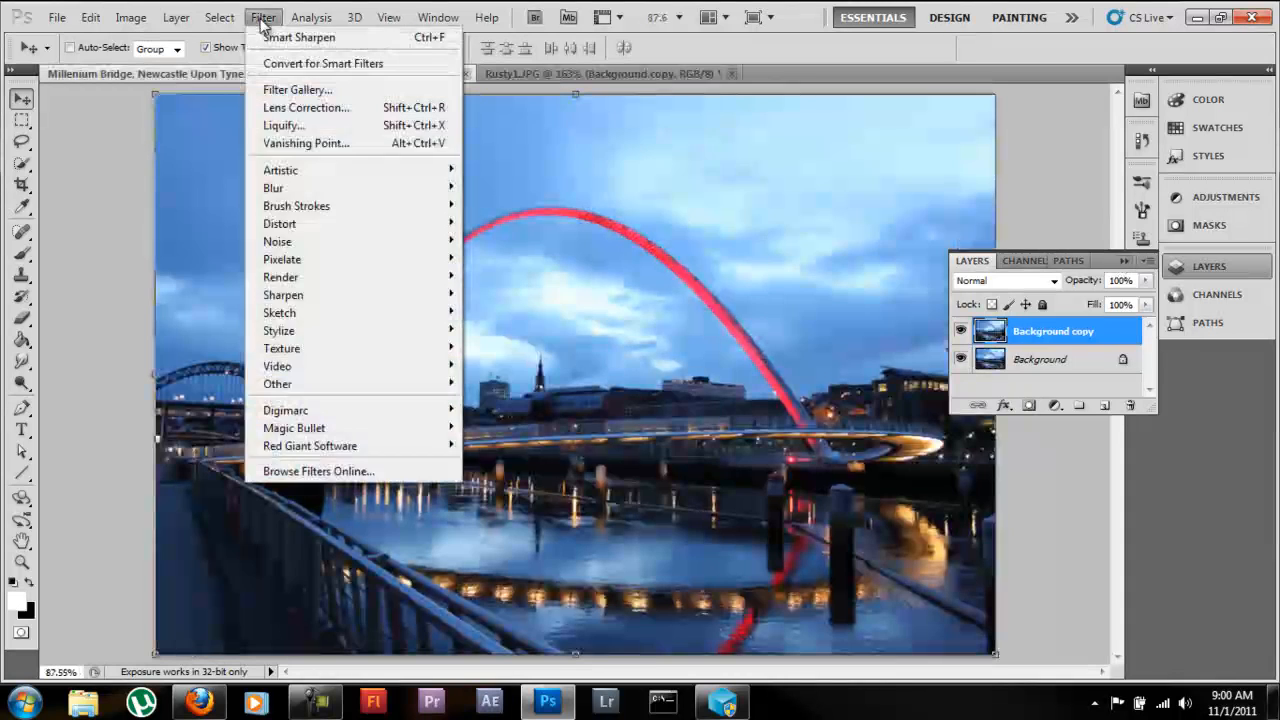
# Apply Smart Sharpen to the bridge photo's Background copy with amount 75%, radius 1.0 px and Gaussian Blur removal
pyautogui.moveTo(411, 315)
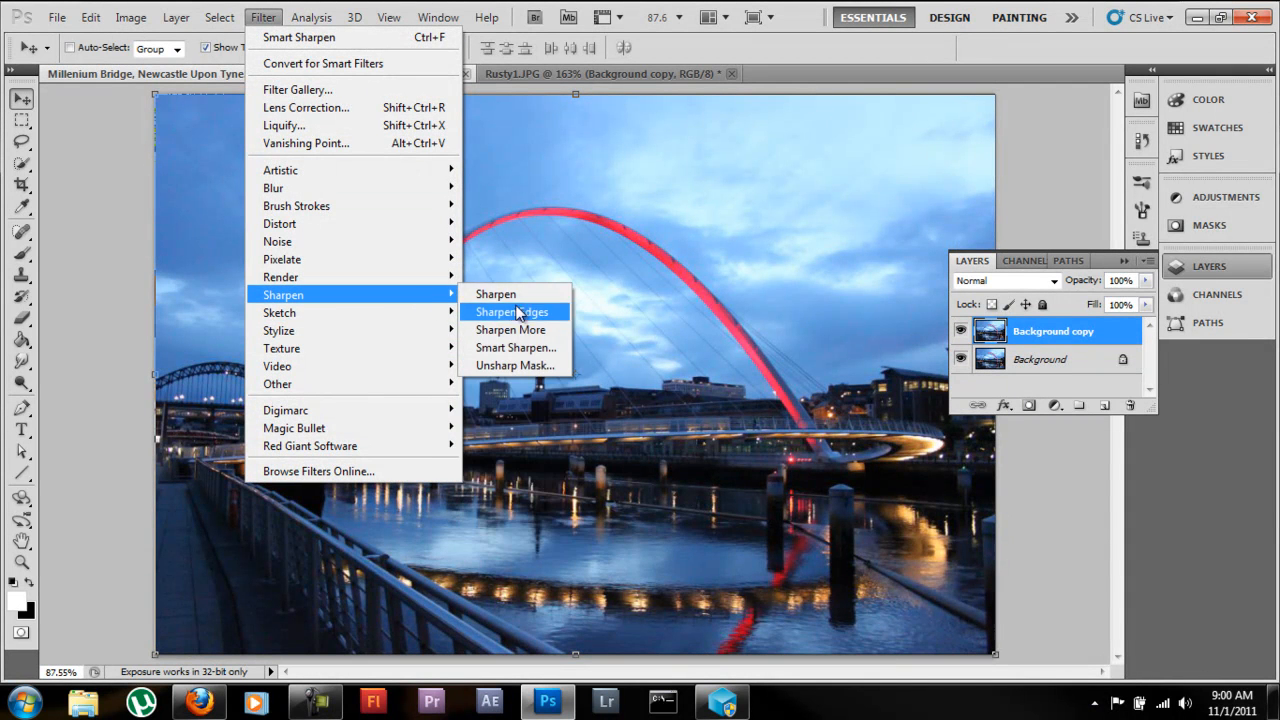
pyautogui.click(520, 340)
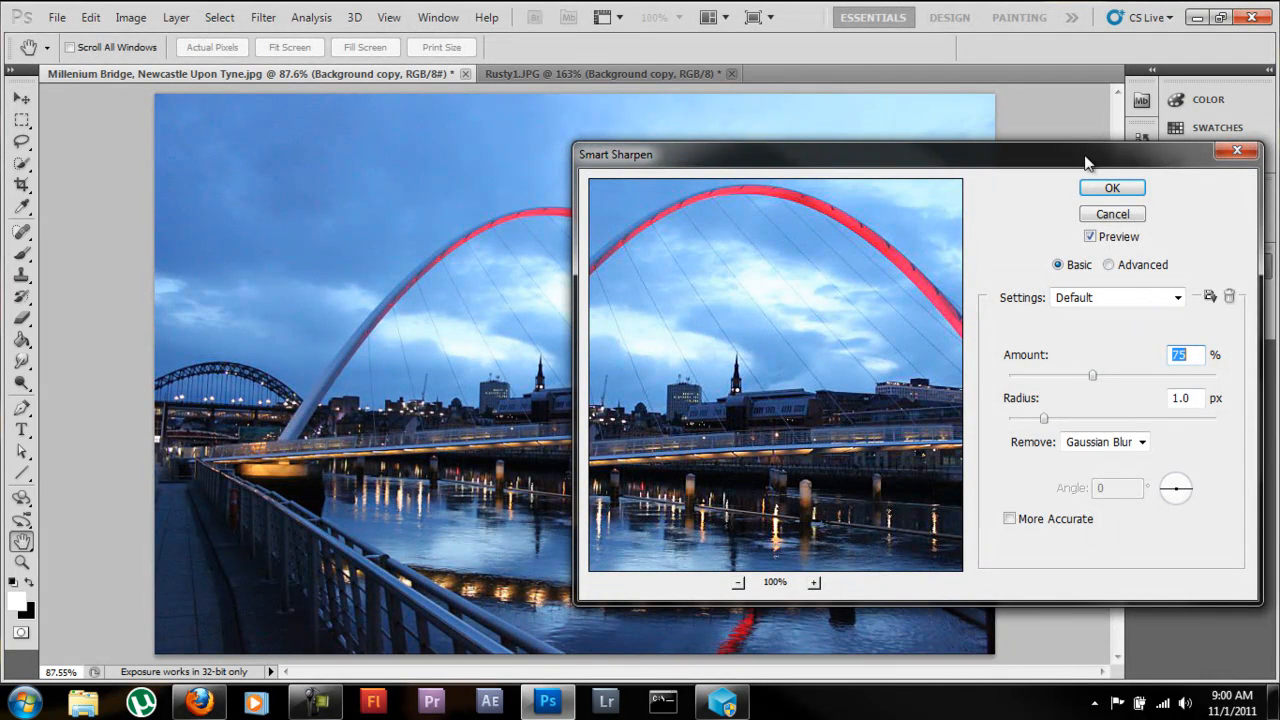
pyautogui.click(1112, 189)
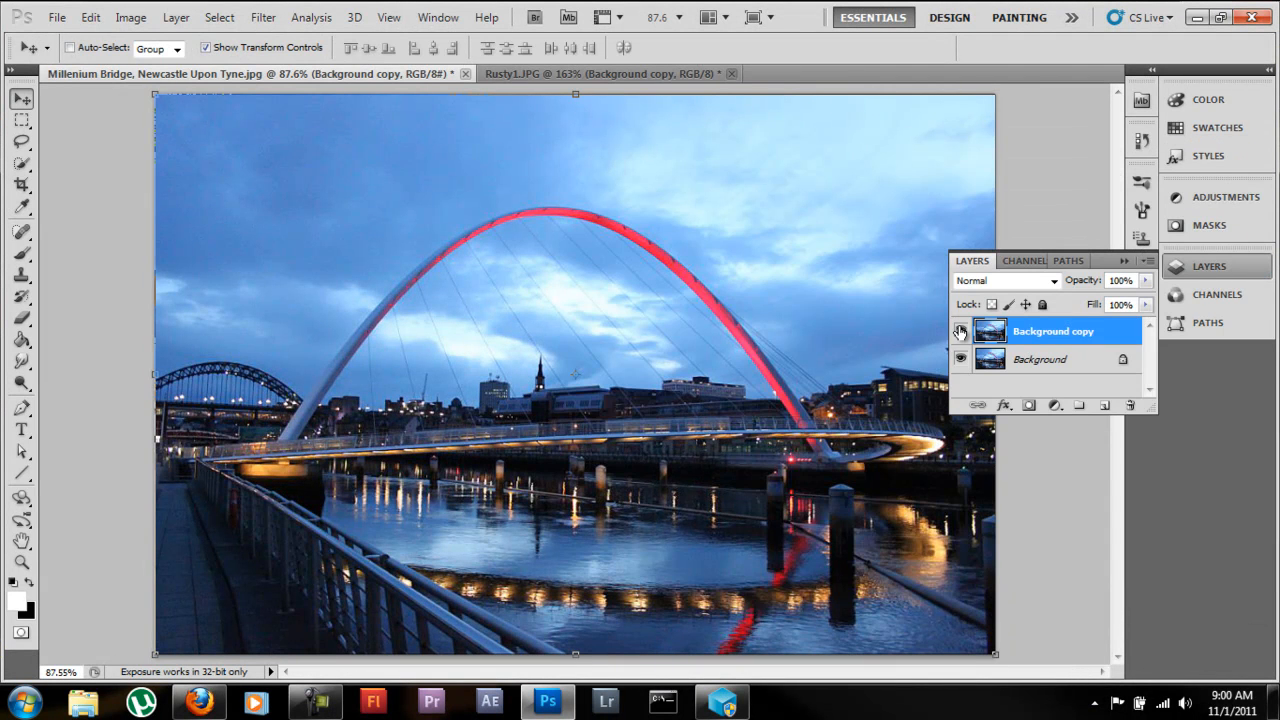